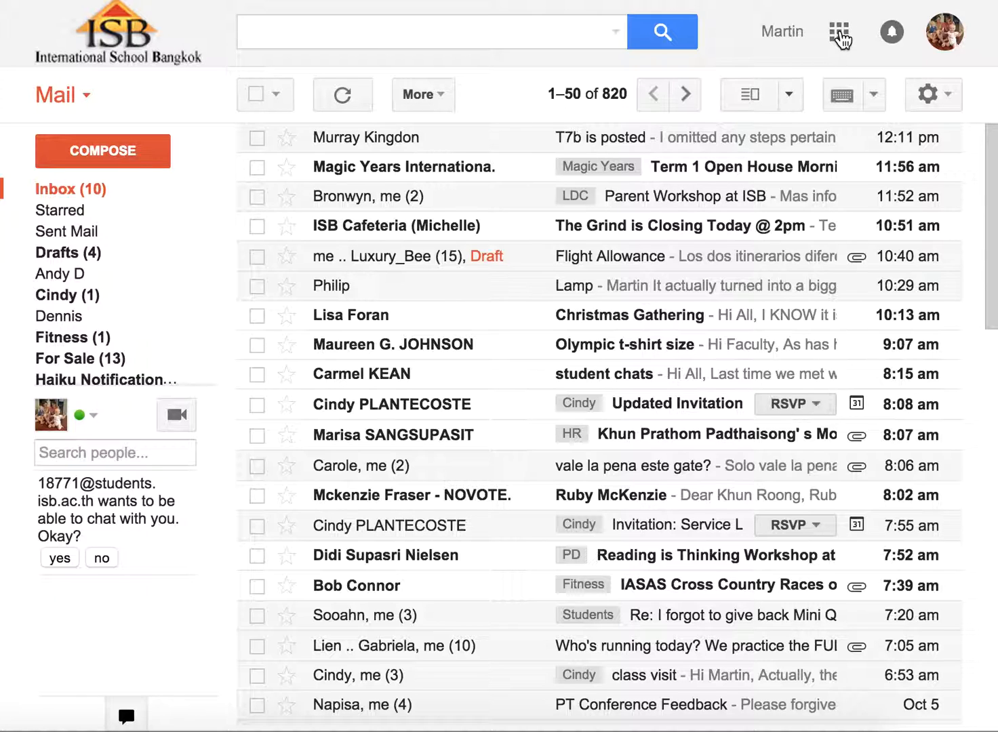
Step: Switch from Gmail to Google Drive and create a new Google Docs document from the Science 6 Herrmann folder
left_click(838, 34)
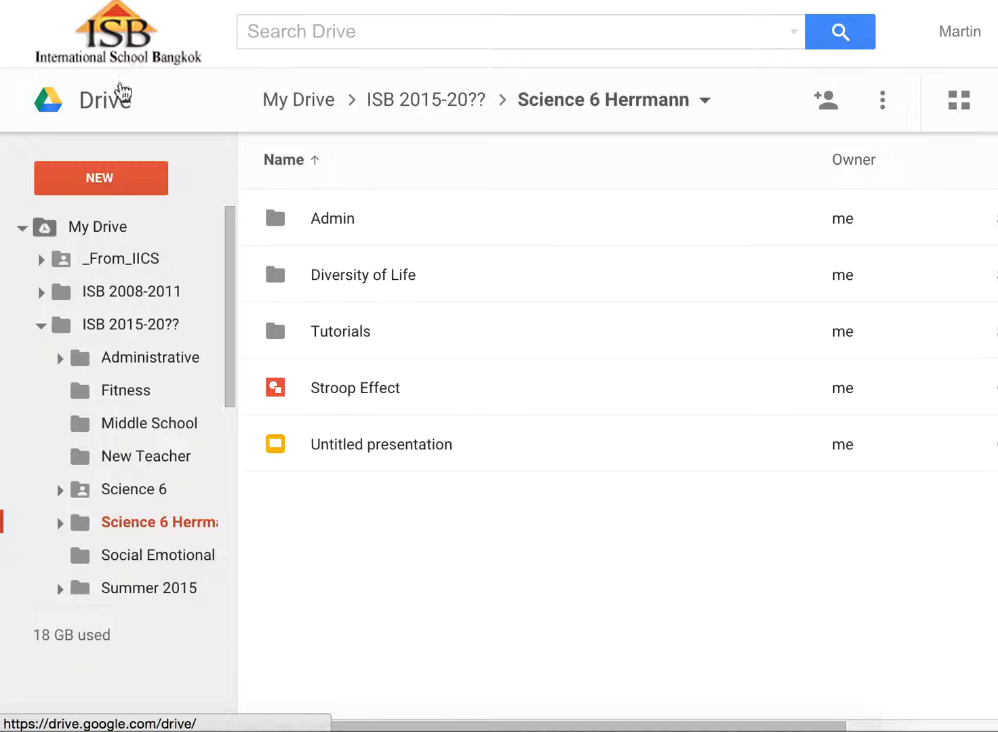
scroll(124, 377, "down", 1)
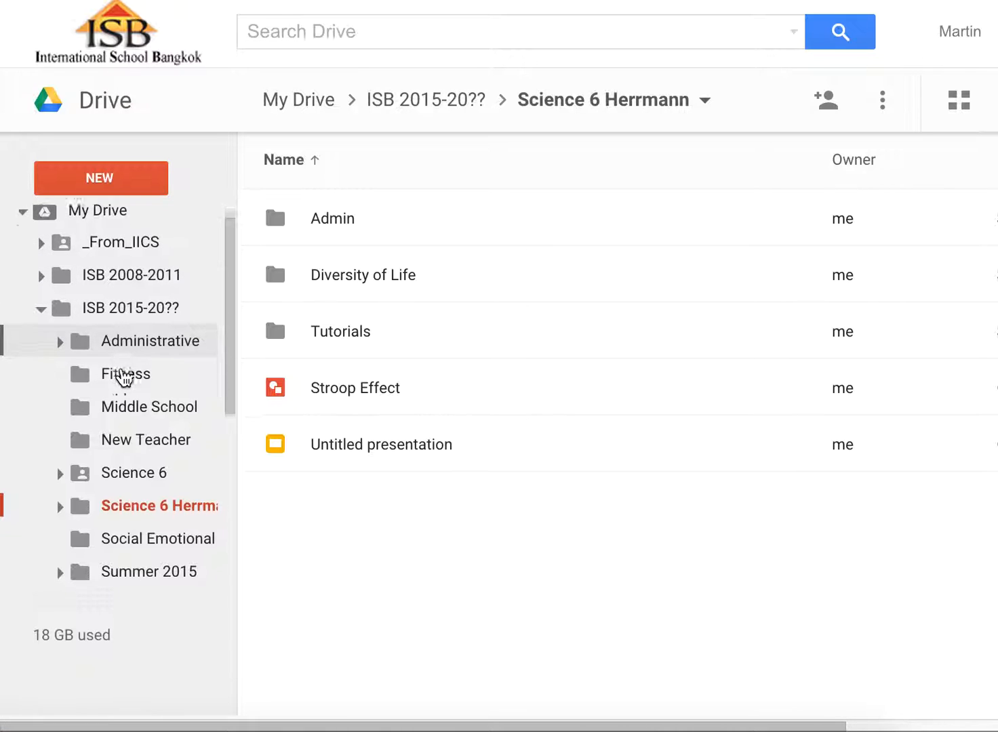
scroll(123, 377, "down", 3)
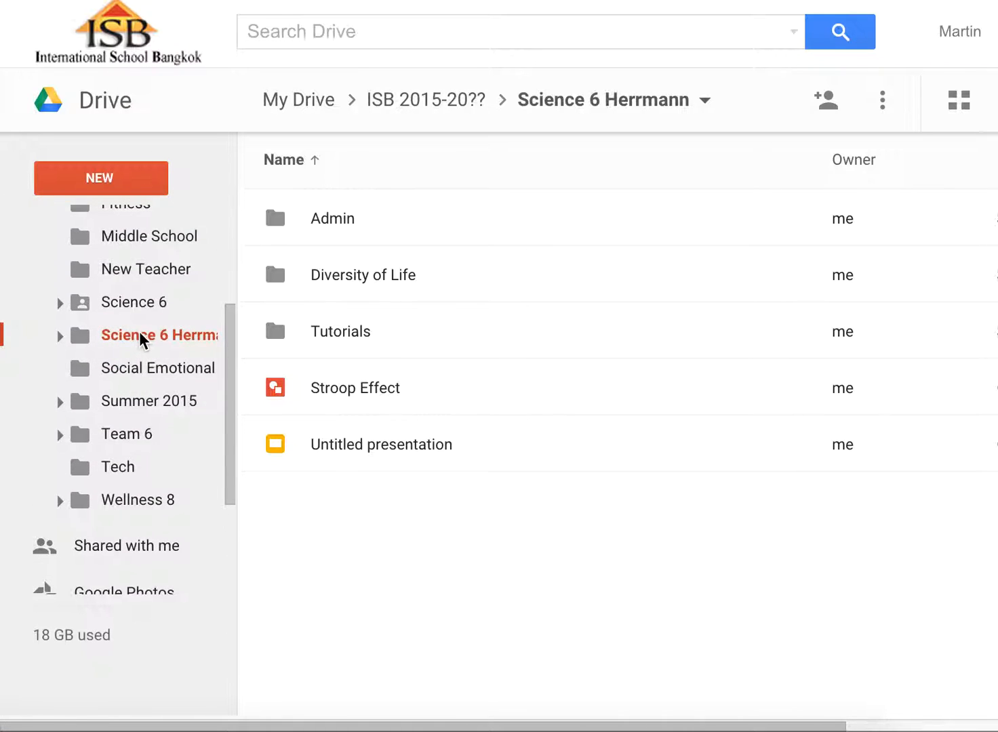
left_click_drag(142, 343, 112, 196)
left_click(99, 180)
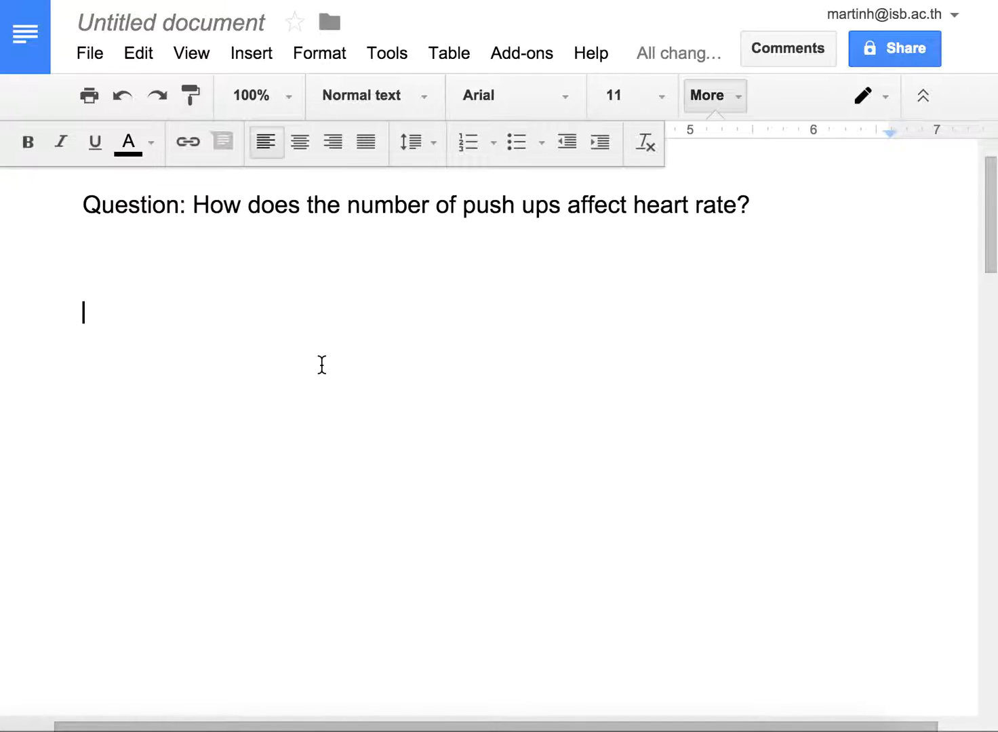
Step: Examine the push-up question and highlight its two variables, "number of push ups" and "heart rate"
left_click_drag(190, 206, 751, 203)
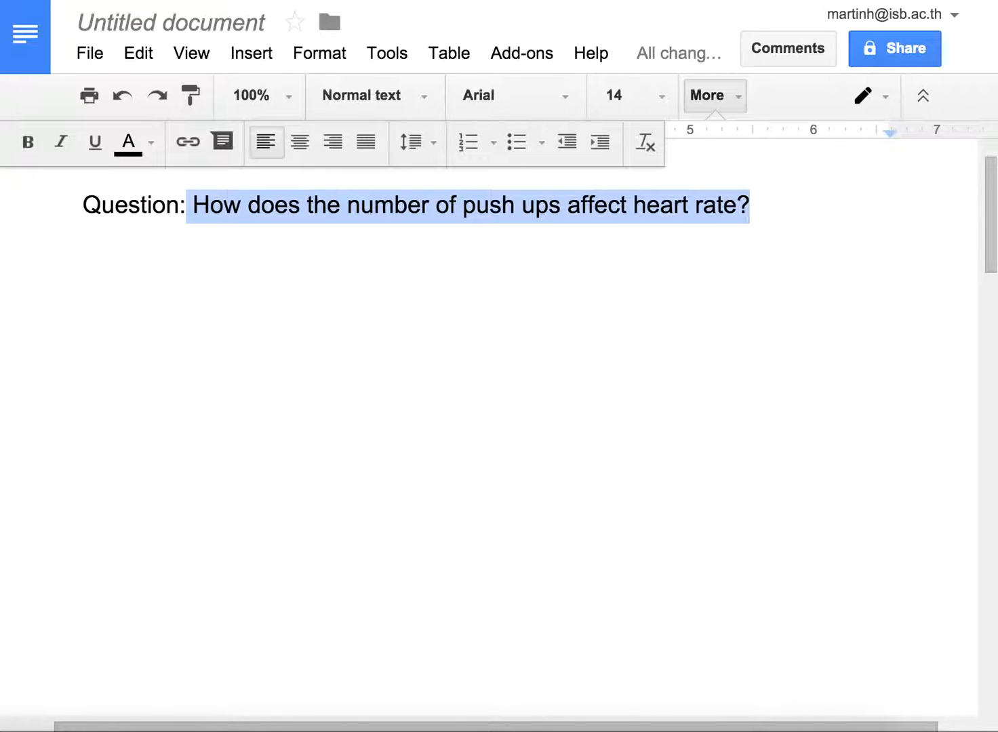
left_click(767, 203)
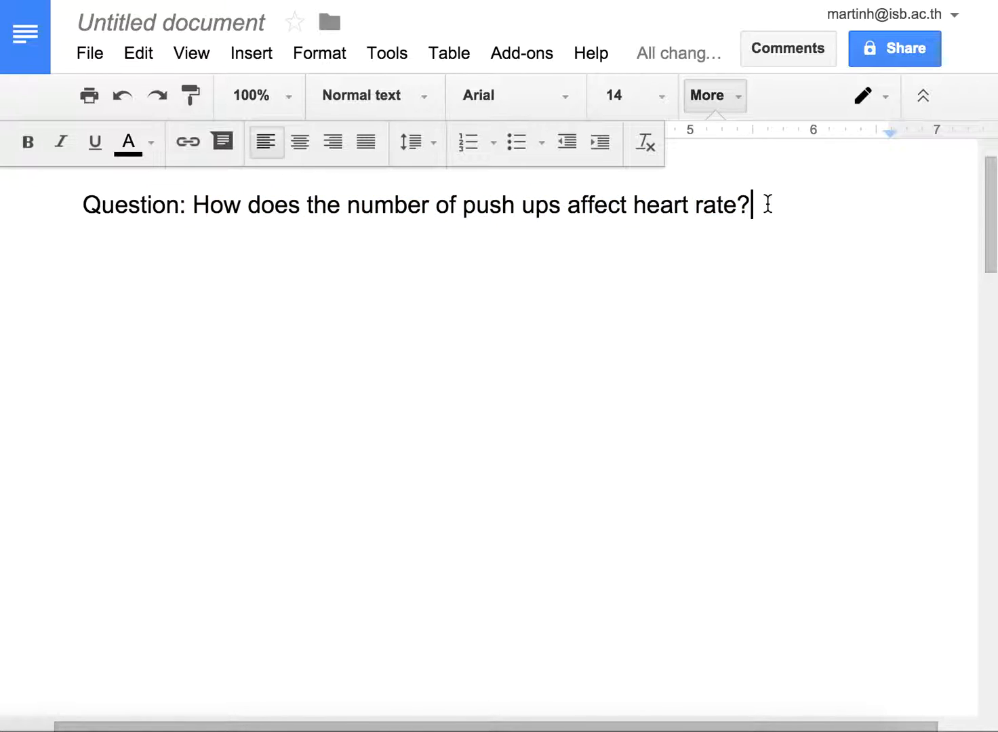
left_click(275, 274)
left_click_drag(348, 209, 562, 212)
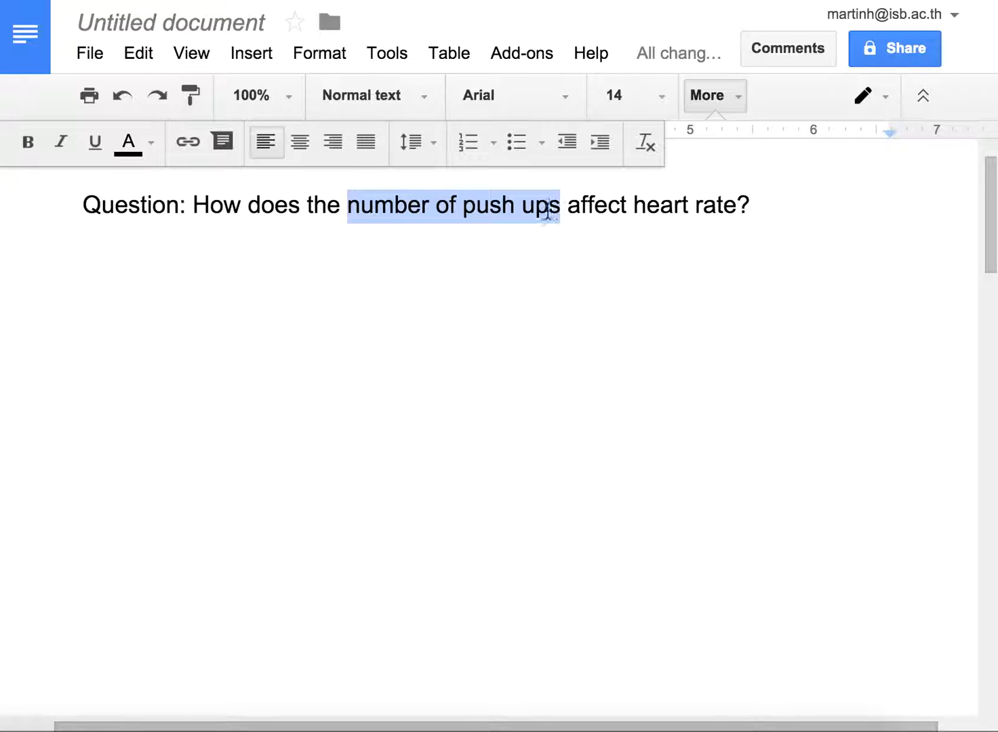
left_click(634, 206)
left_click_drag(644, 207, 736, 205)
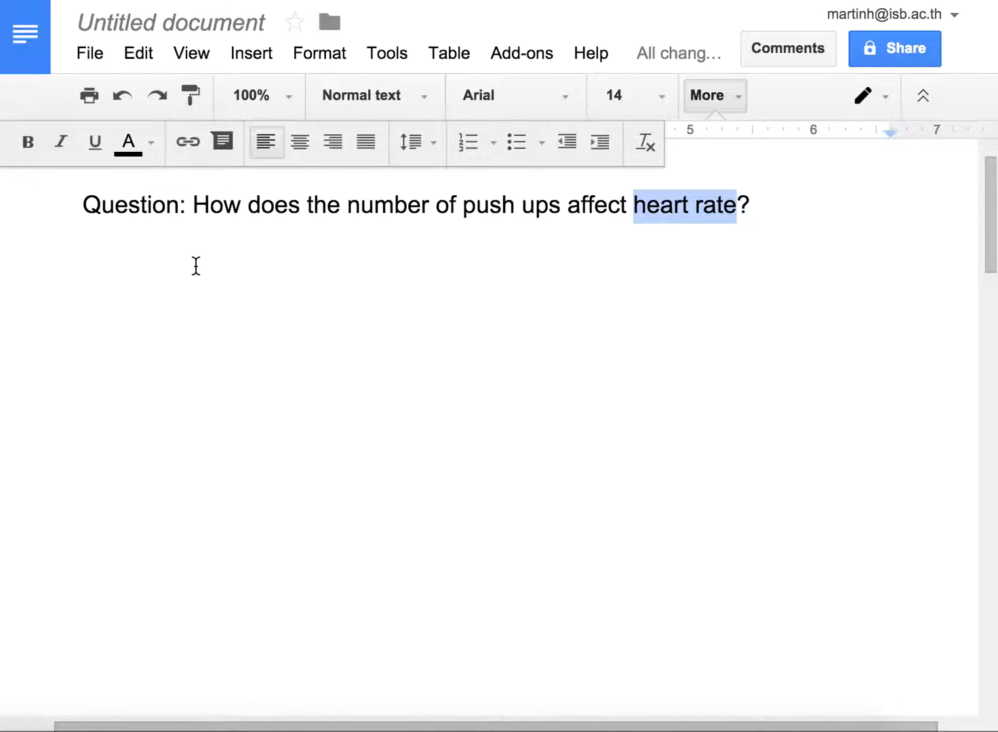
Step: Insert a table with two columns and one row below the question
left_click(92, 265)
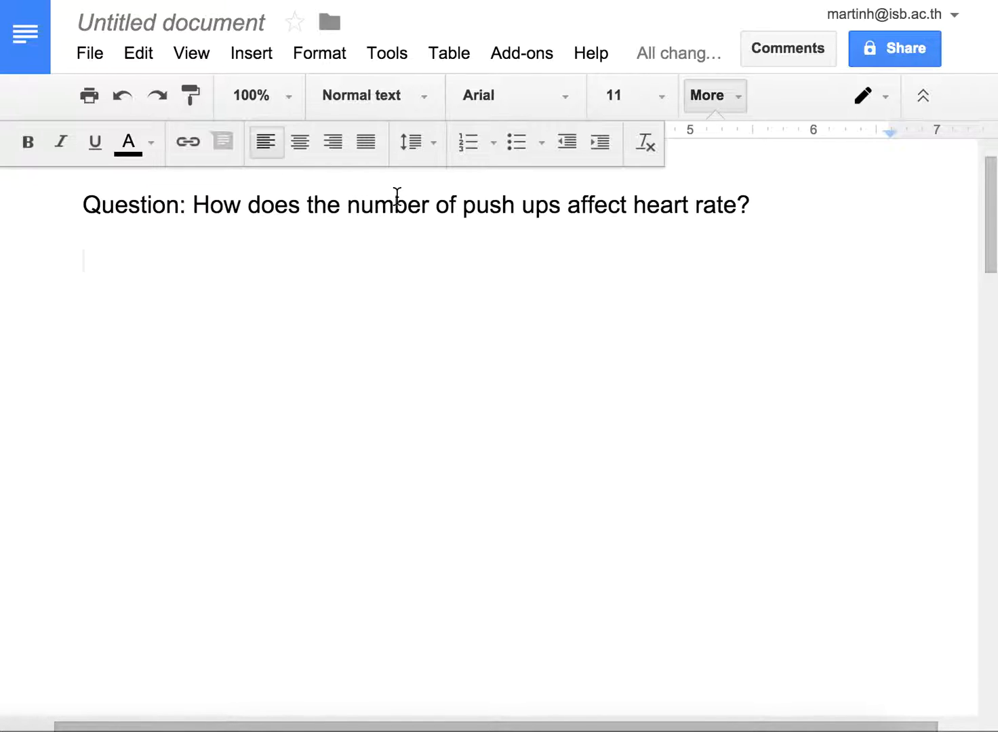
left_click(448, 52)
mouse_move(479, 102)
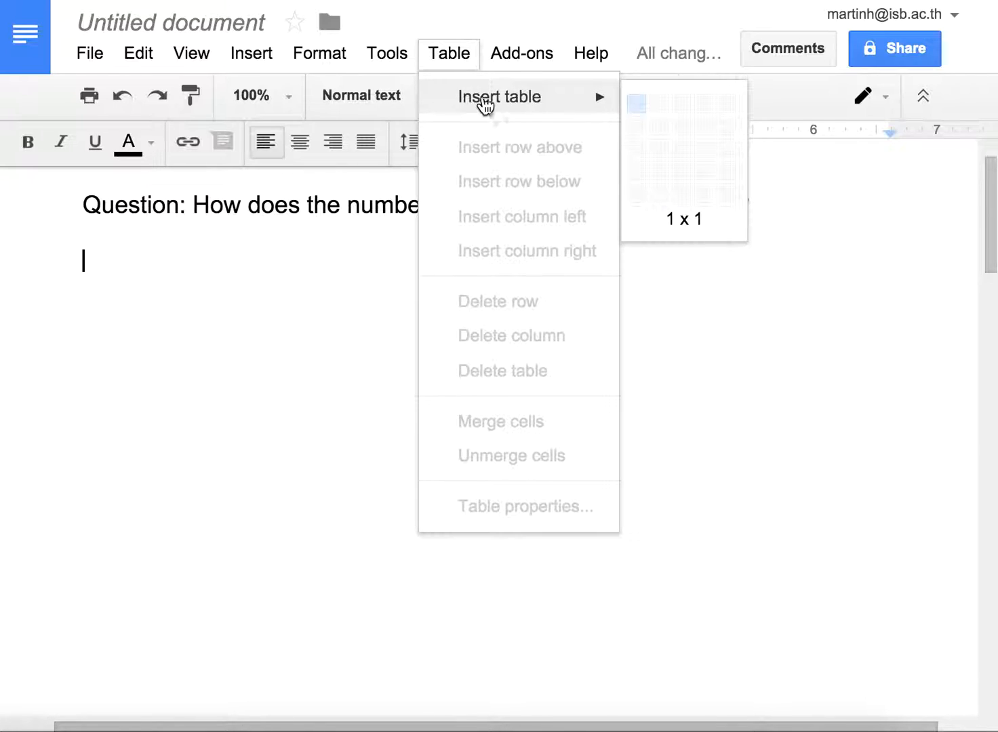
left_click(652, 102)
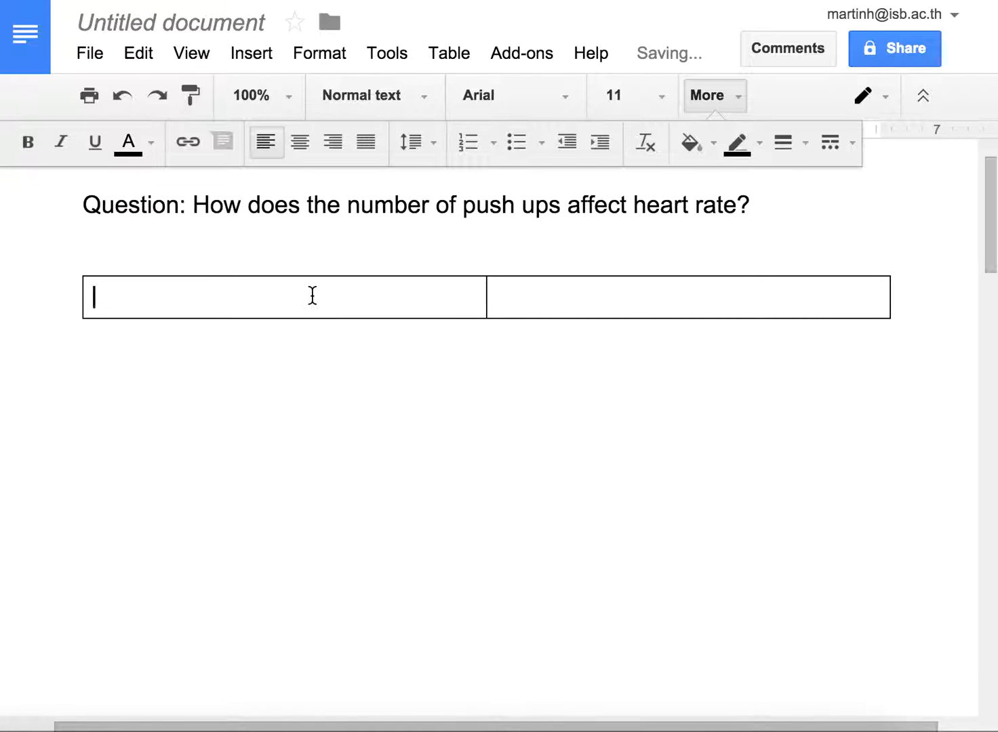
Step: Enter "Independent Variable" in the table's first cell
type("Ind")
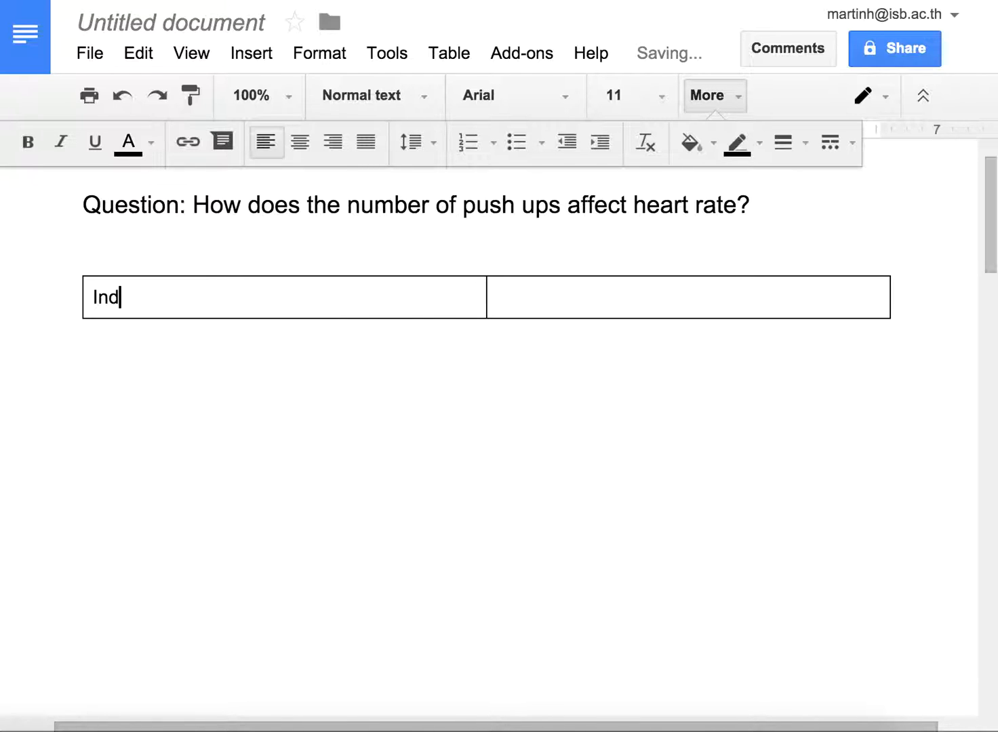
type("ependent Variable")
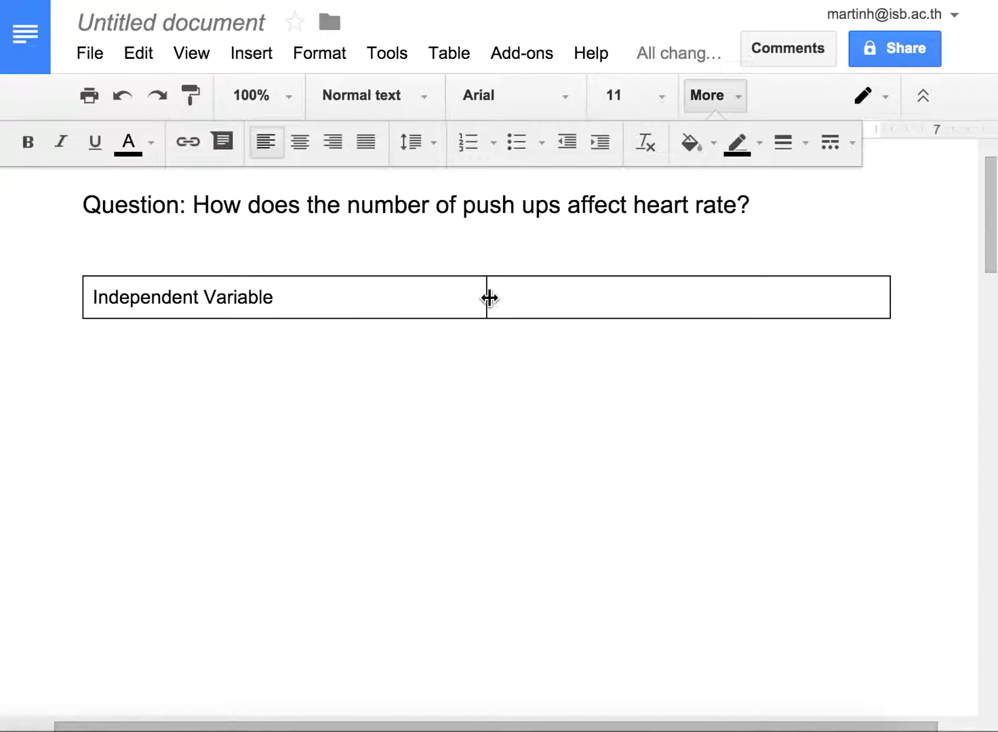
Step: Enter "Dependent Variable" in the second cell and narrow both table columns to fit their headings
left_click_drag(487, 297, 299, 303)
left_click(380, 299)
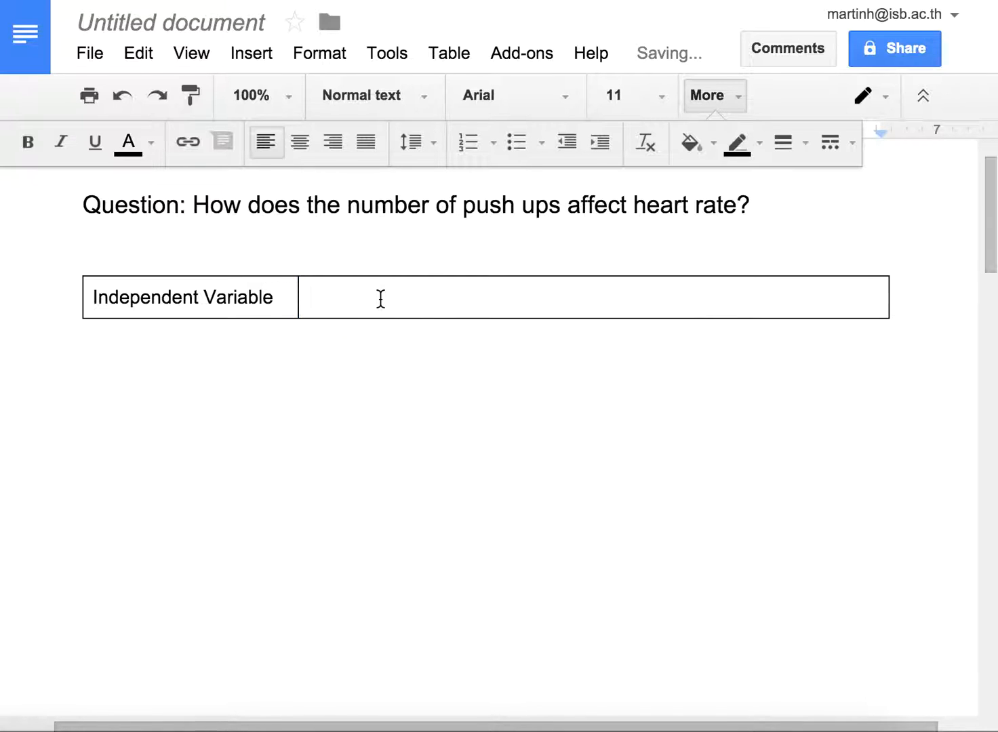
type("Dependent Variable")
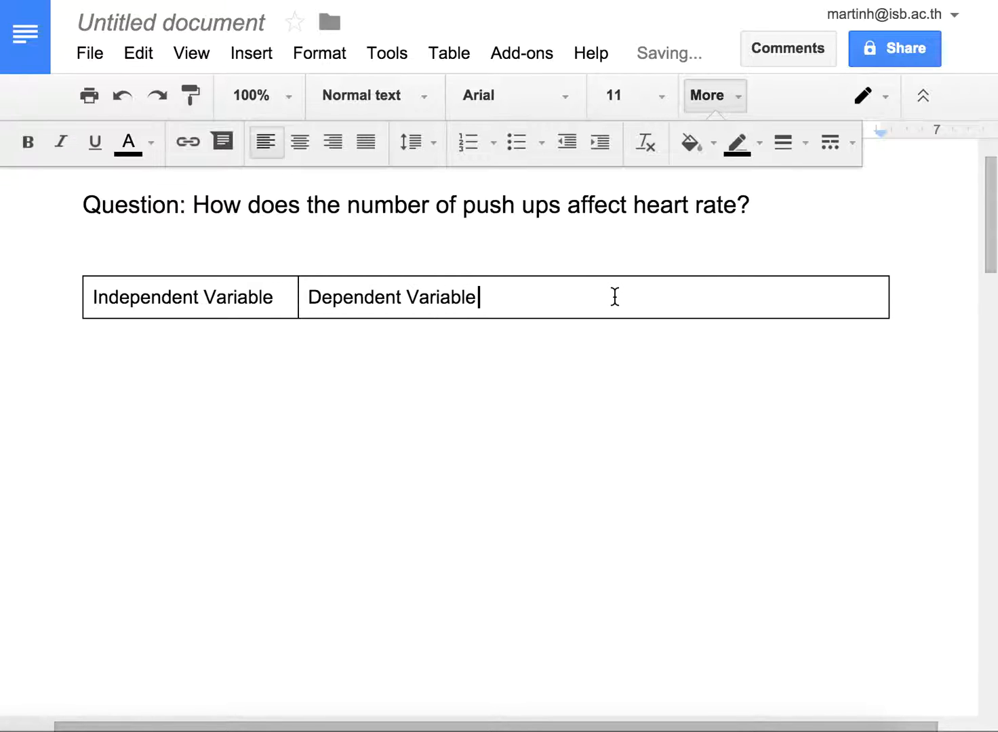
left_click_drag(888, 298, 501, 299)
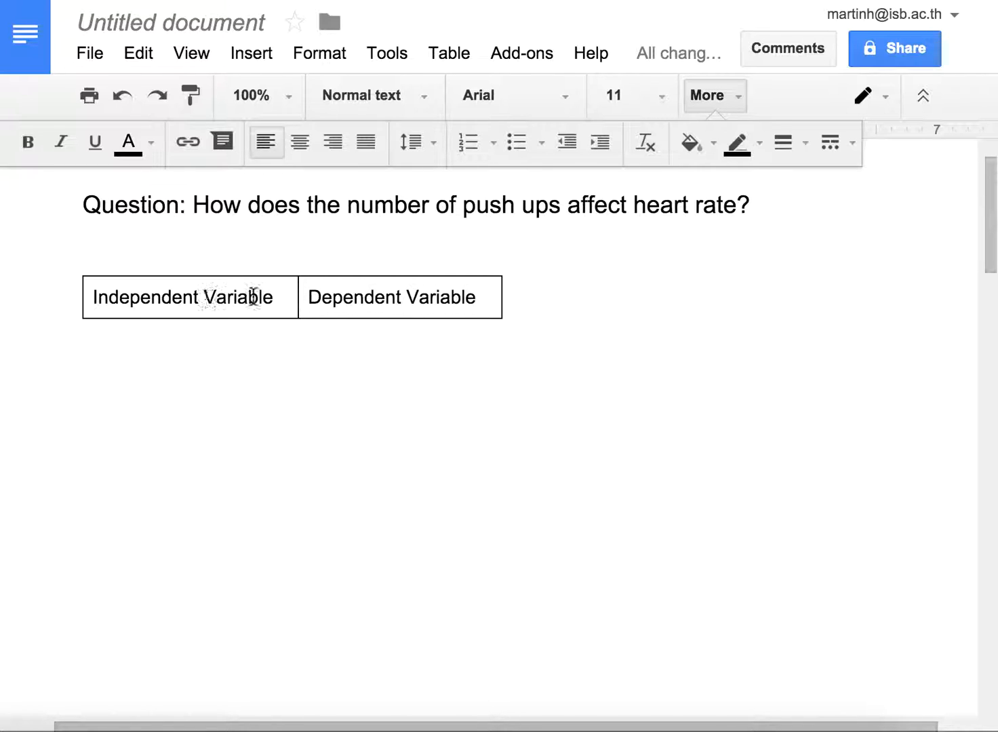
Step: Extend the first column's heading to read "Independent Variable: Number of Push Ups"
left_click(282, 297)
type(":")
type("Num")
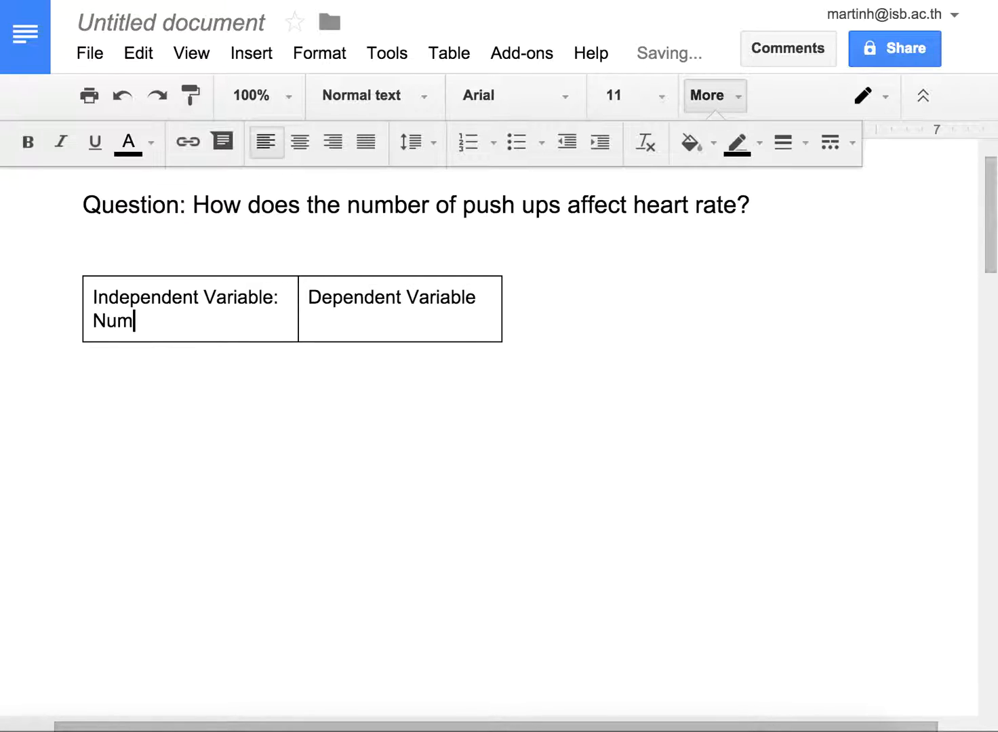
type("ber of Push Ups")
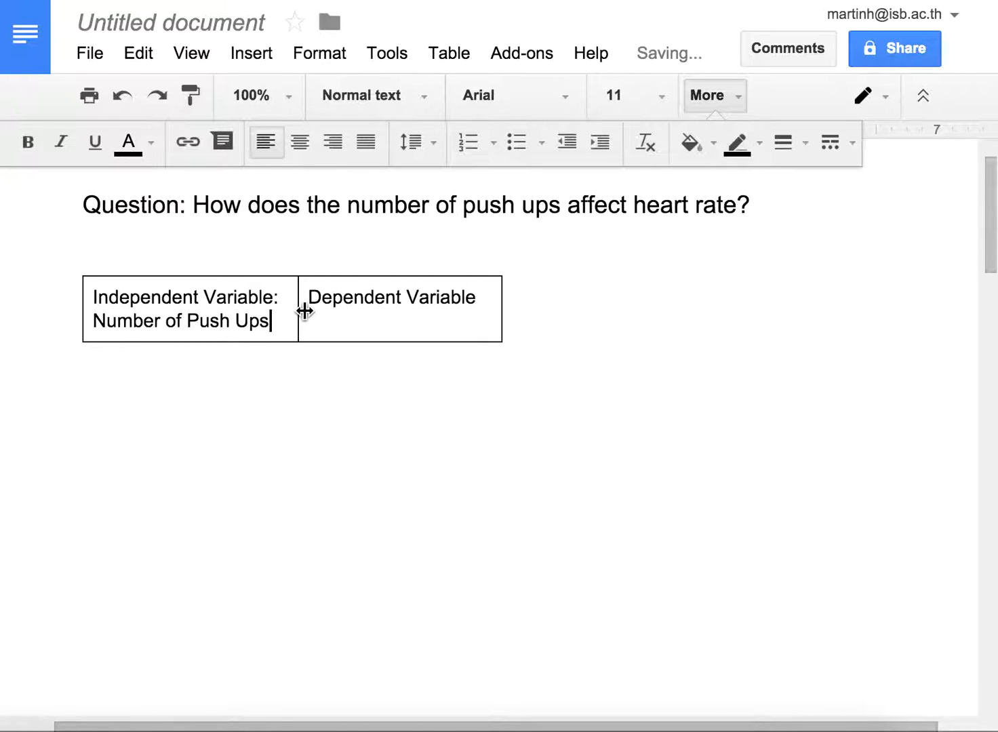
Step: Extend the second column's heading to read "Dependent Variable: Heart Rate (beats per minute)"
left_click(483, 296)
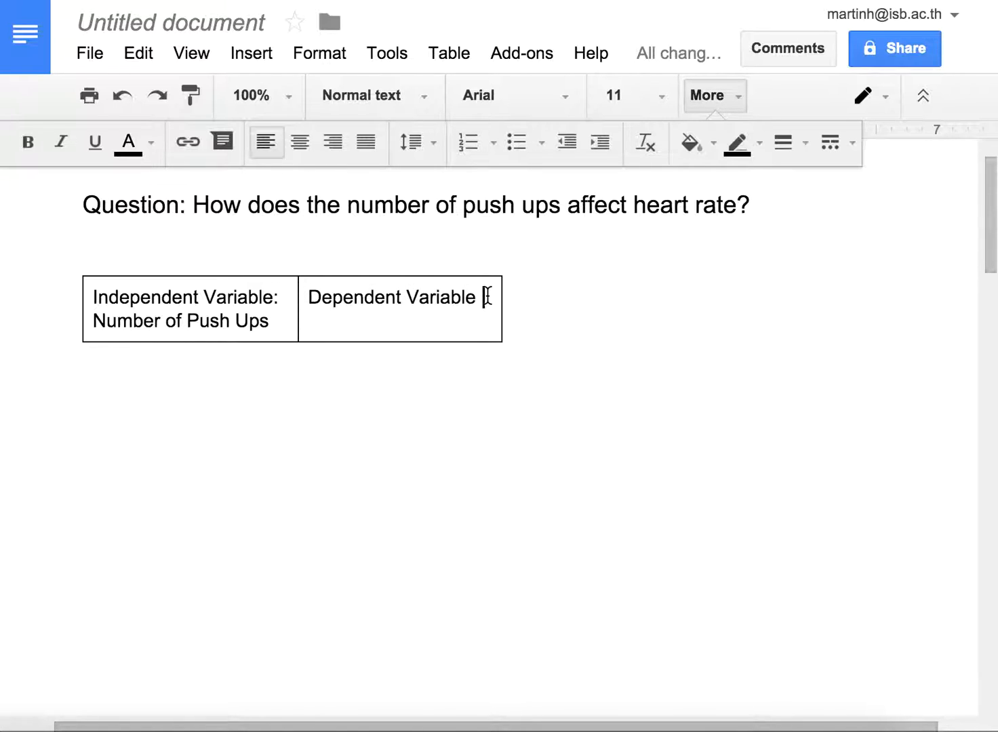
type(":")
type("he")
key("BackSpace")
key("BackSpace")
type("Heart Rate")
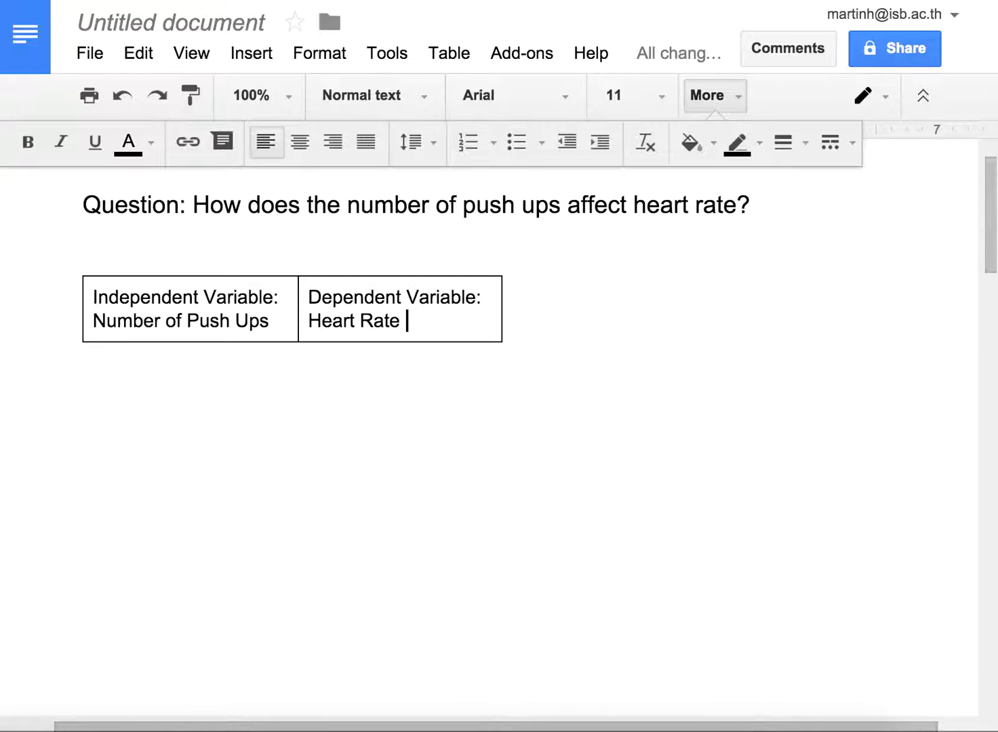
type(" (")
type("beats per minute")
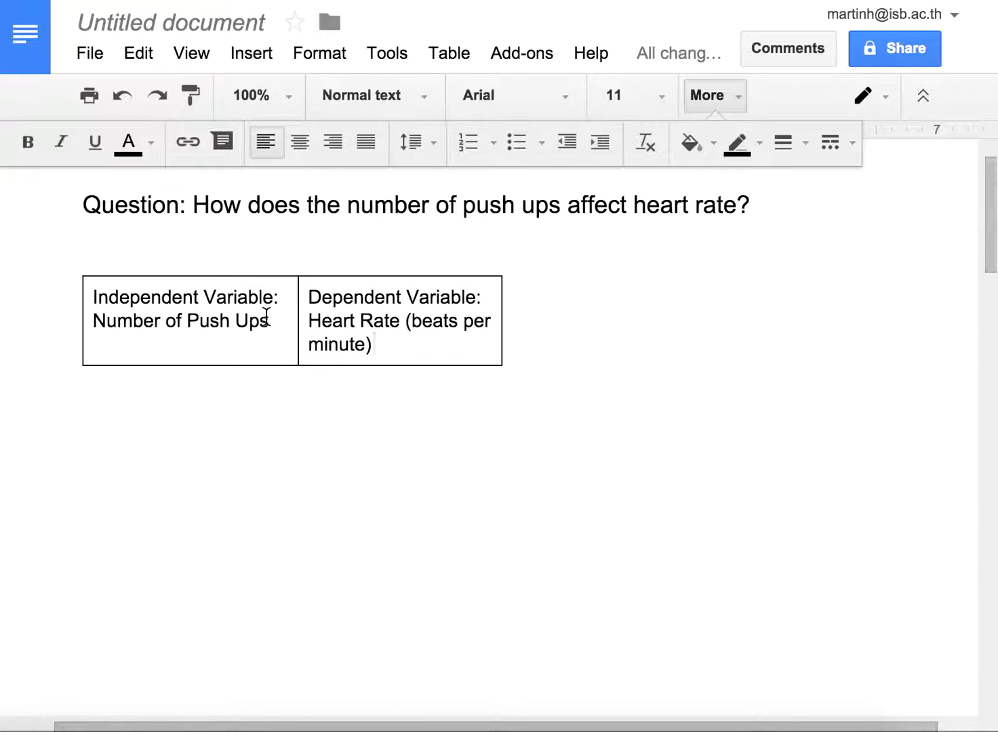
left_click_drag(268, 322, 93, 327)
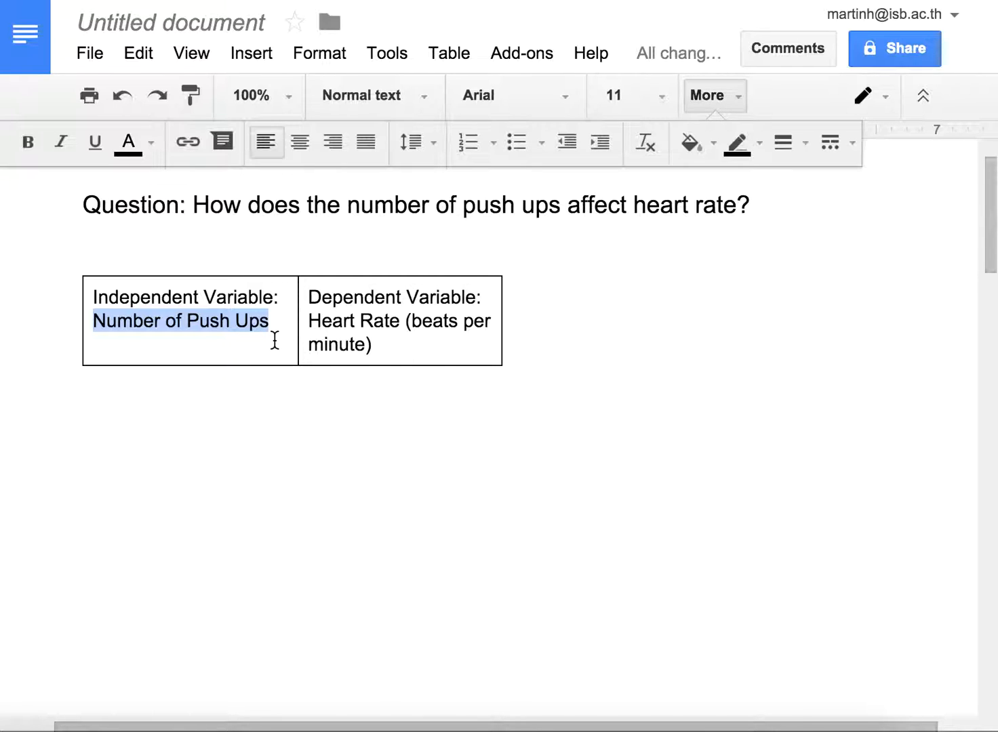
right_click(247, 345)
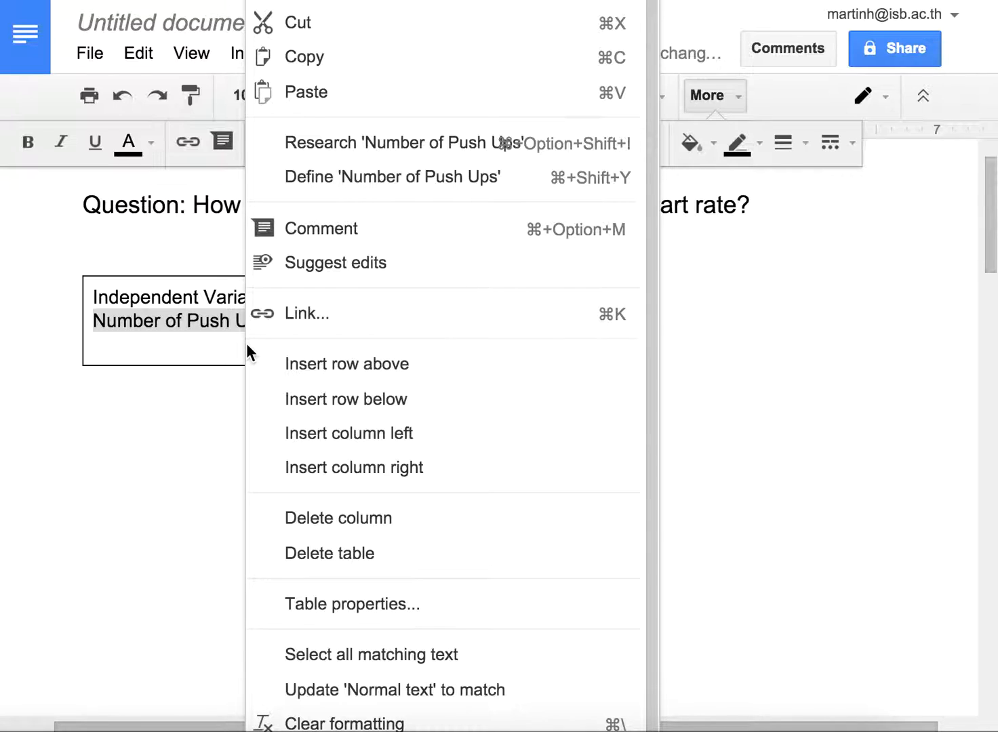
left_click(207, 350)
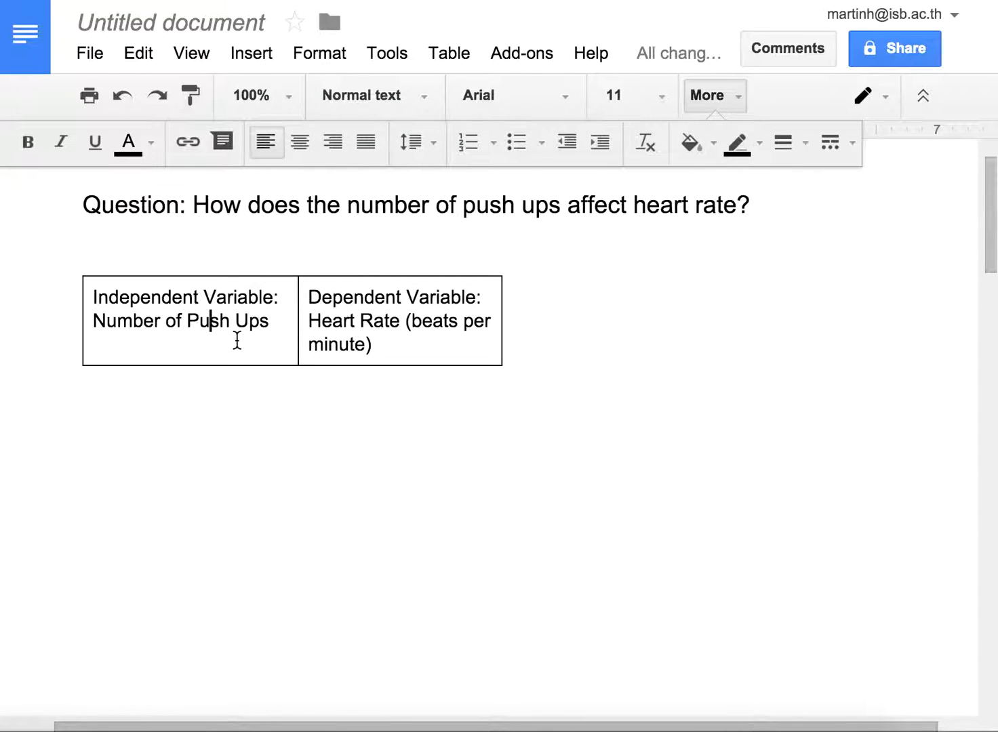
Step: Insert a row below the table's heading row and enter 0 in the push-ups column
right_click(237, 341)
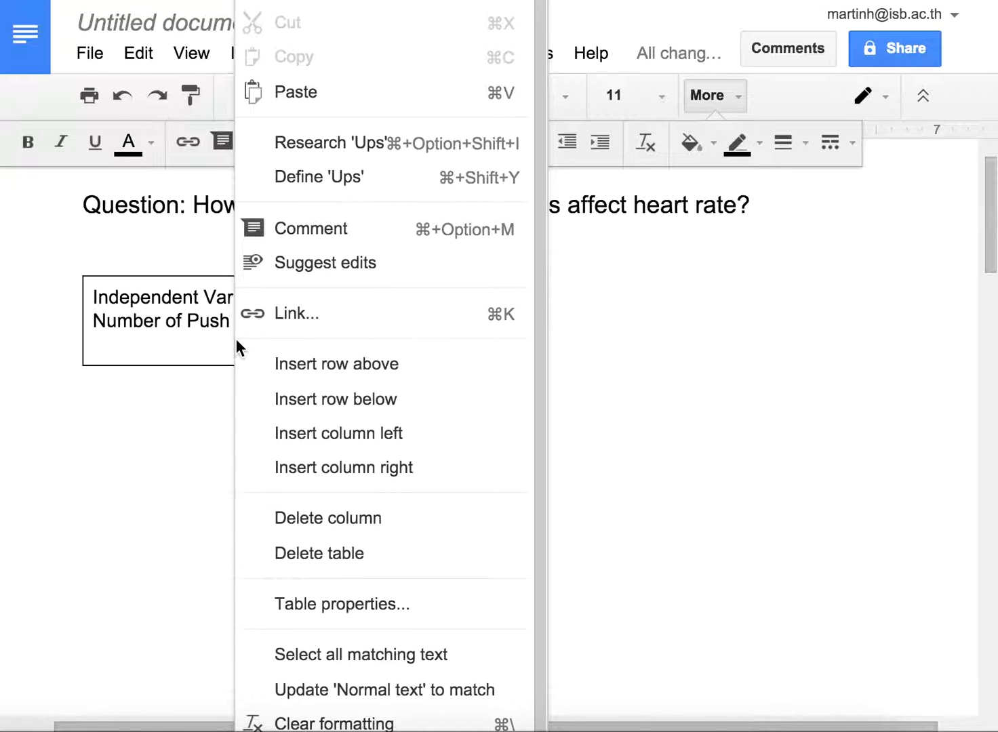
left_click(294, 401)
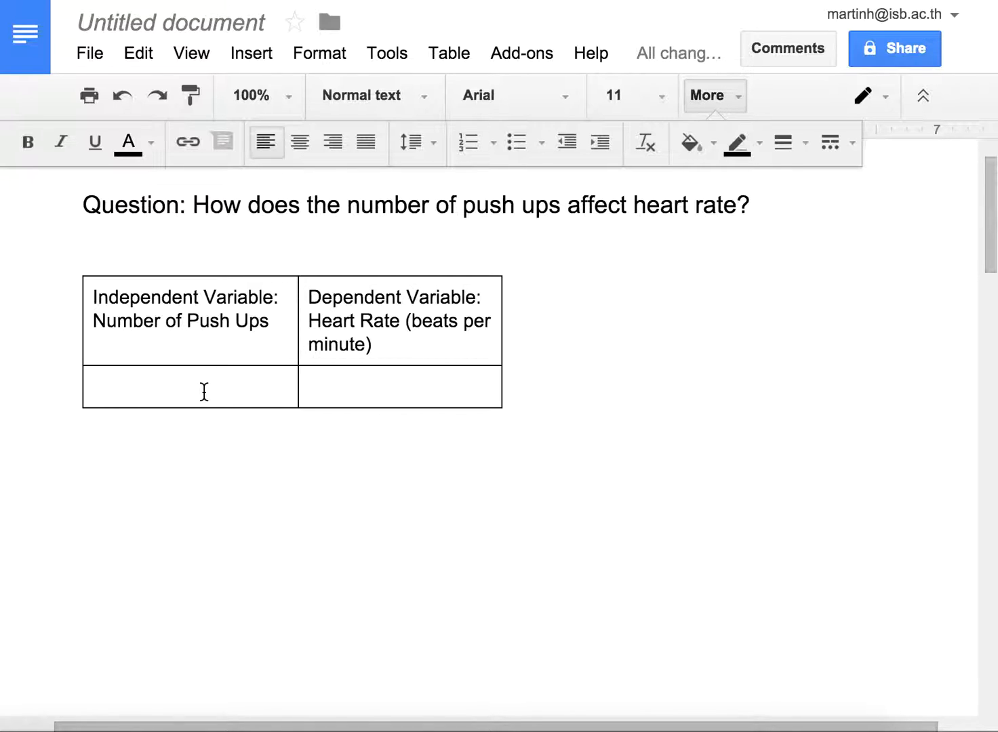
type("0")
Step: Add three more table rows with the push-up values 10, 20 and 30 in the first column
left_click(322, 390)
key("Tab")
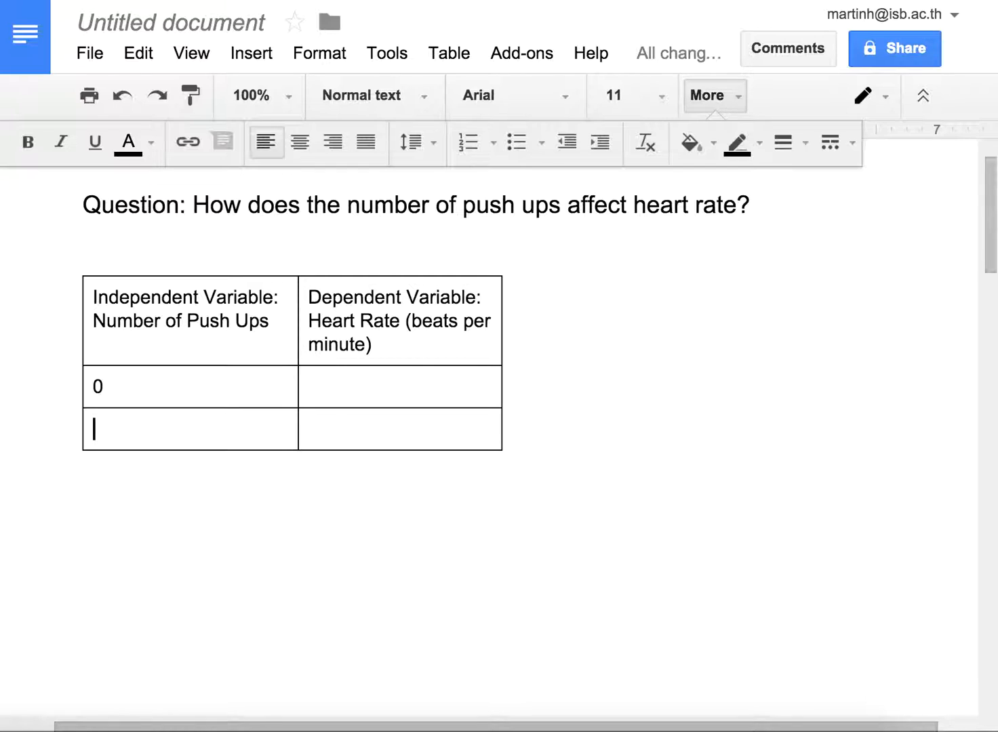
type("10")
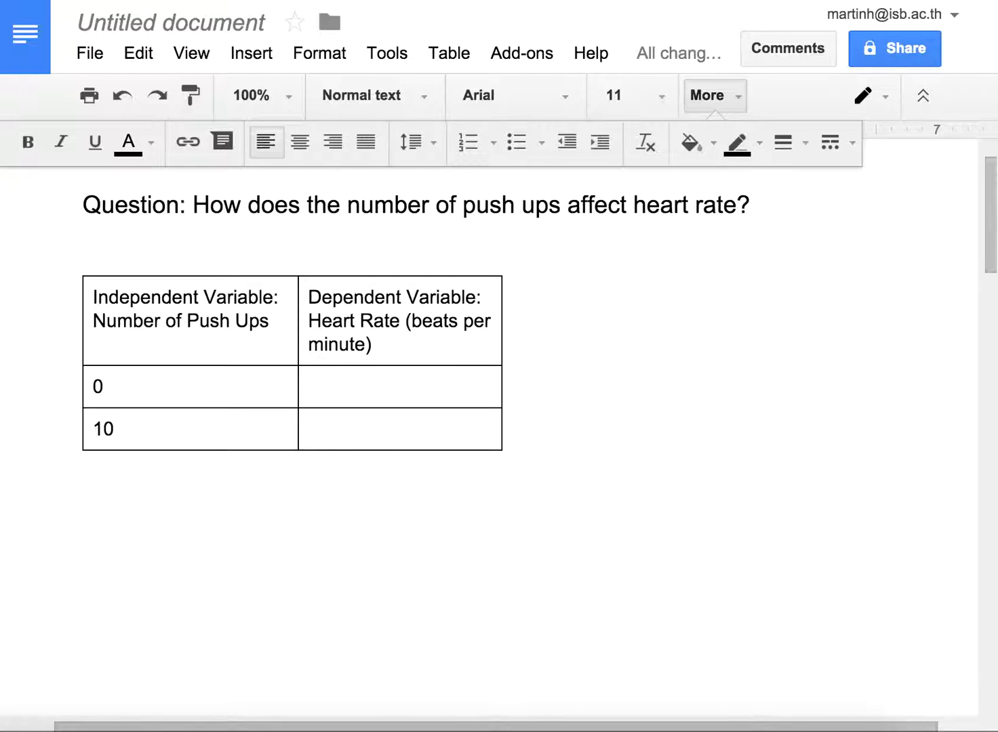
key("Tab")
key("Tab")
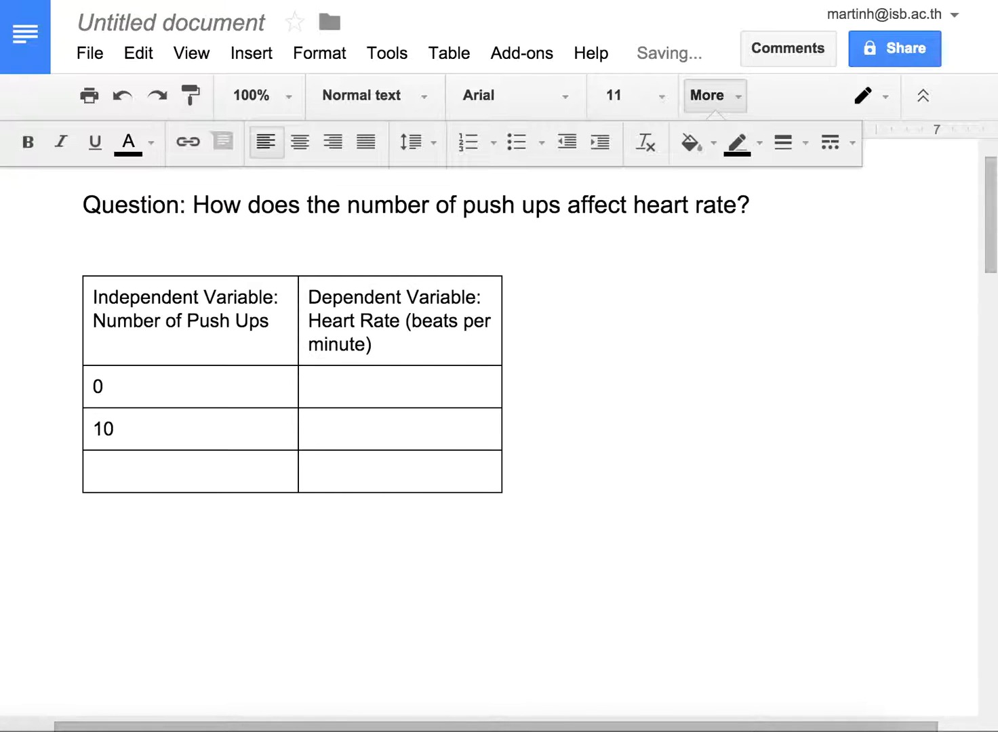
type("20")
key("Tab")
key("Tab")
type("30")
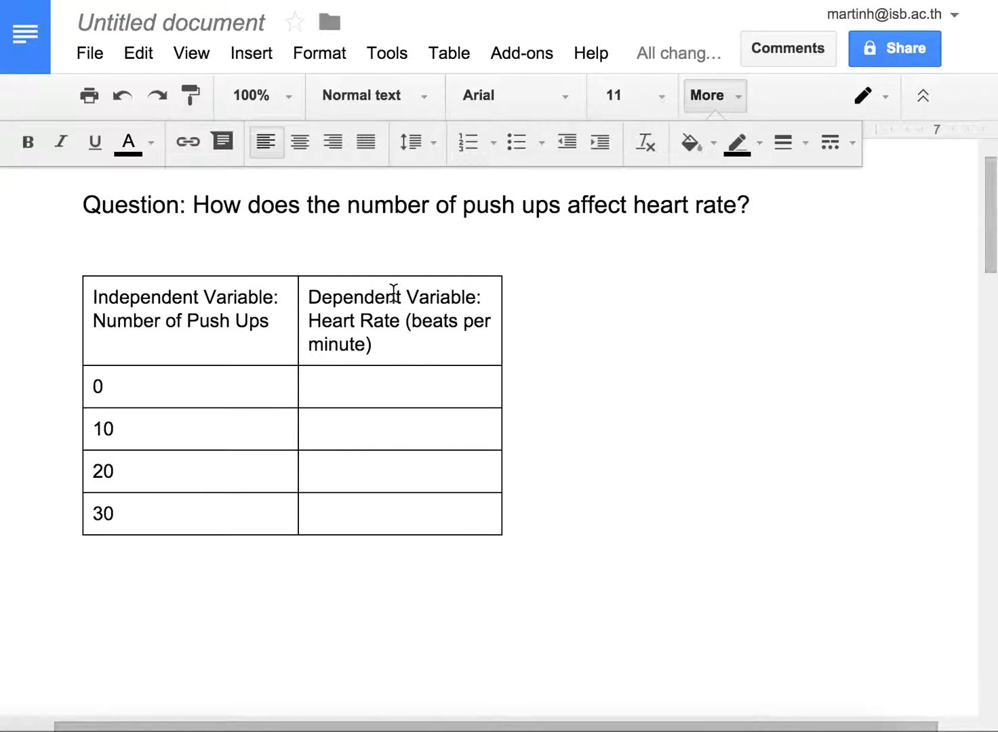
Step: Insert two empty columns to the right of the Dependent Variable column
right_click(388, 329)
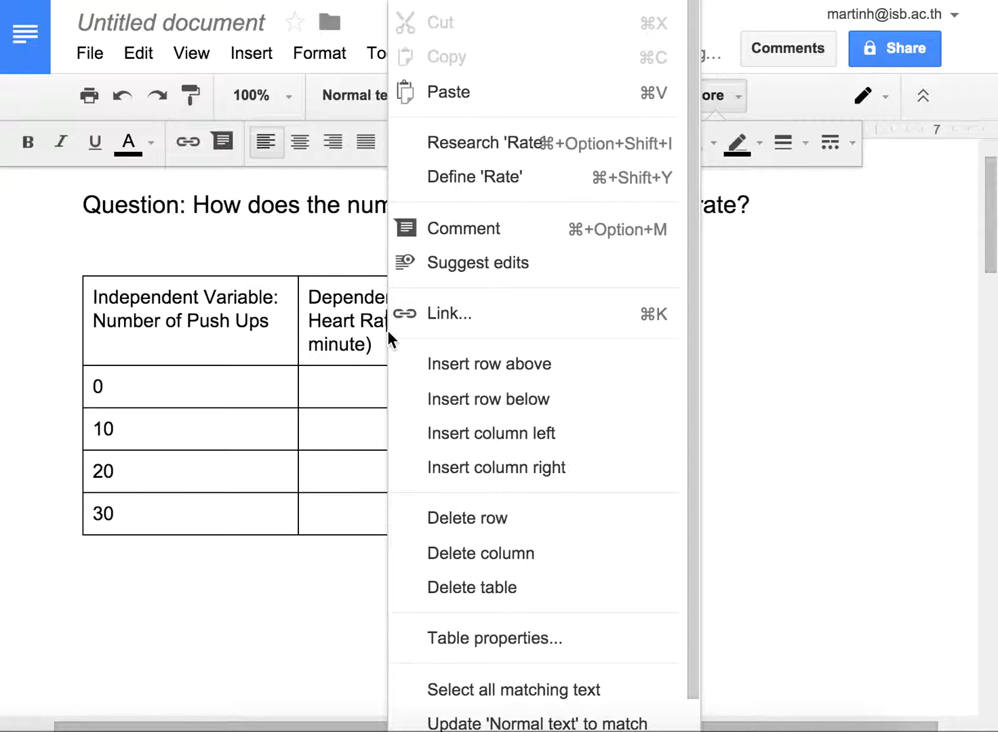
left_click(451, 469)
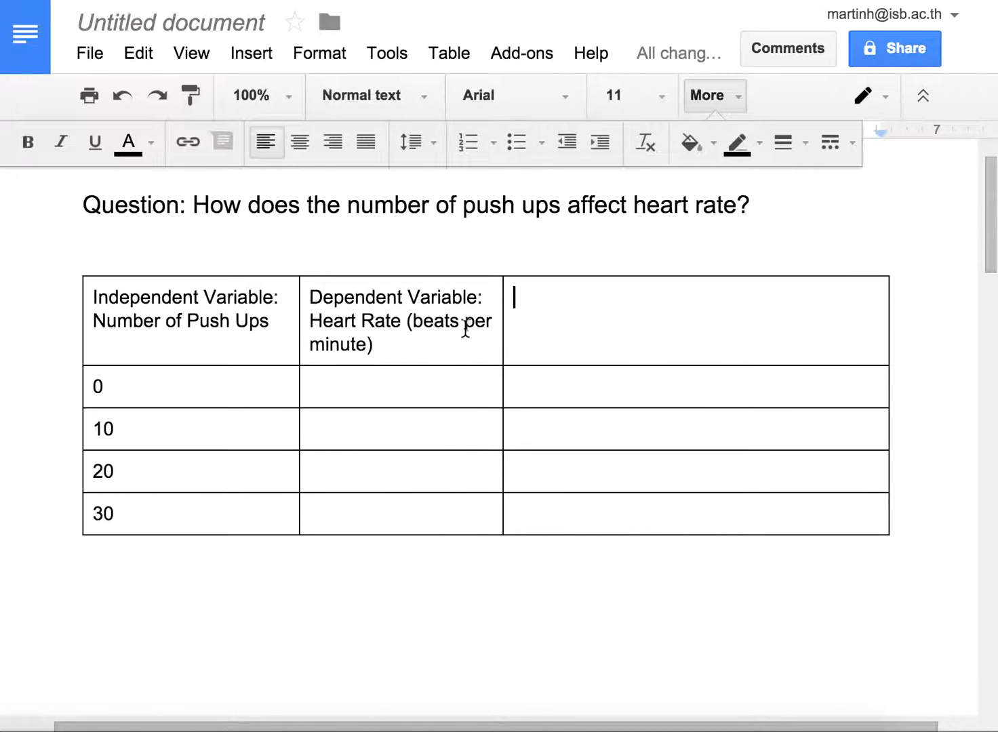
right_click(405, 327)
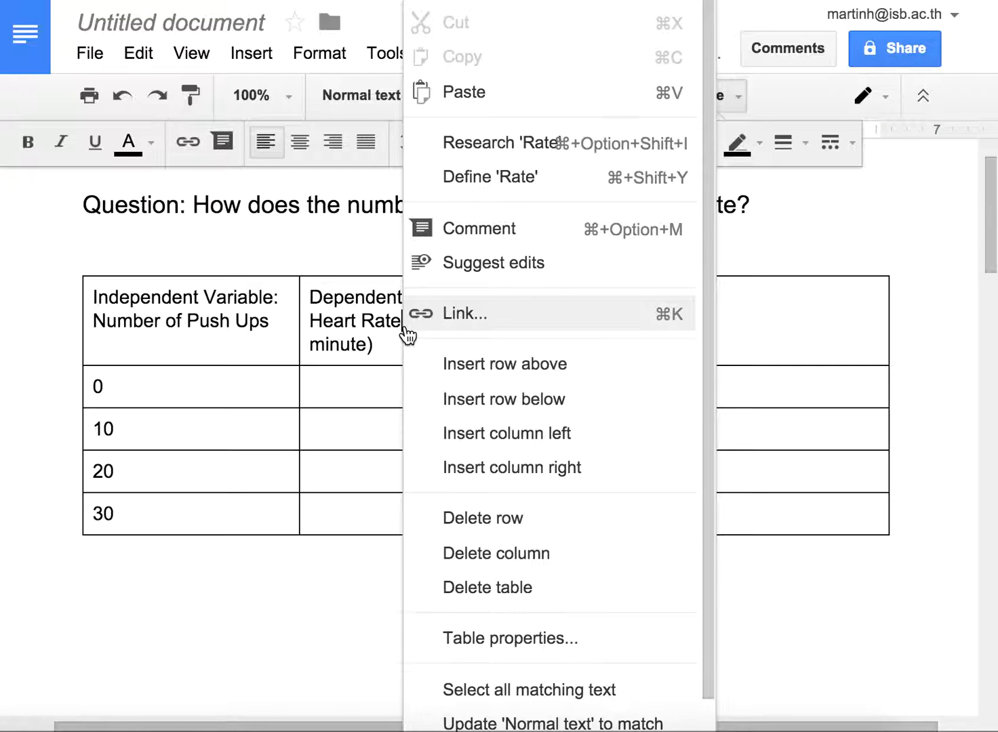
left_click(457, 468)
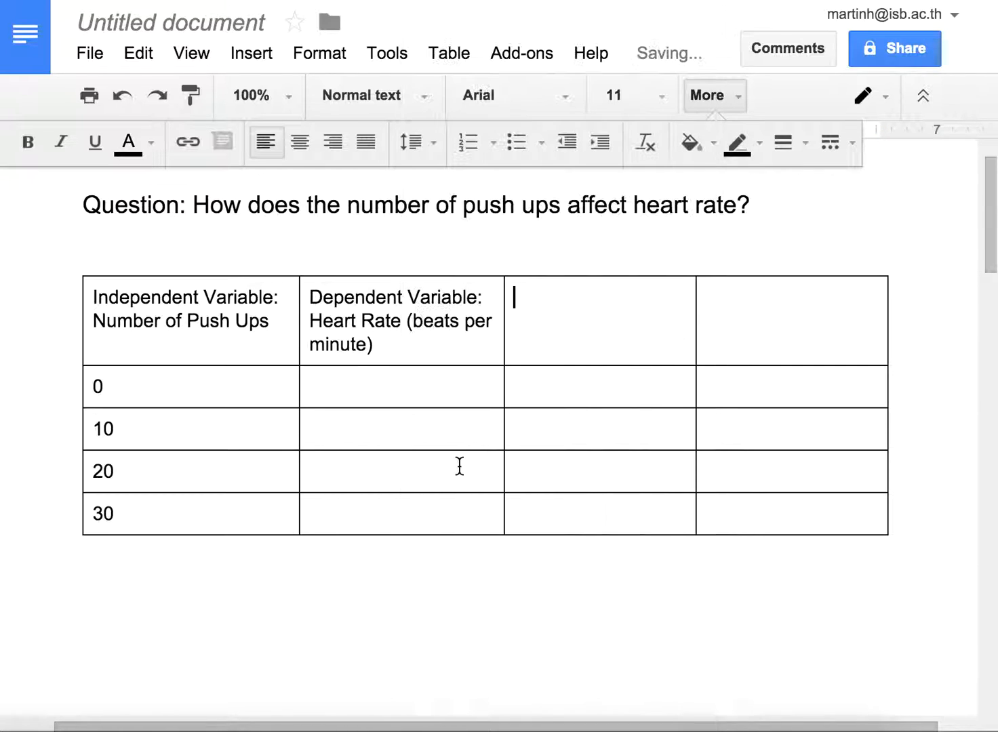
left_click(421, 342)
left_click(520, 335)
left_click(736, 333)
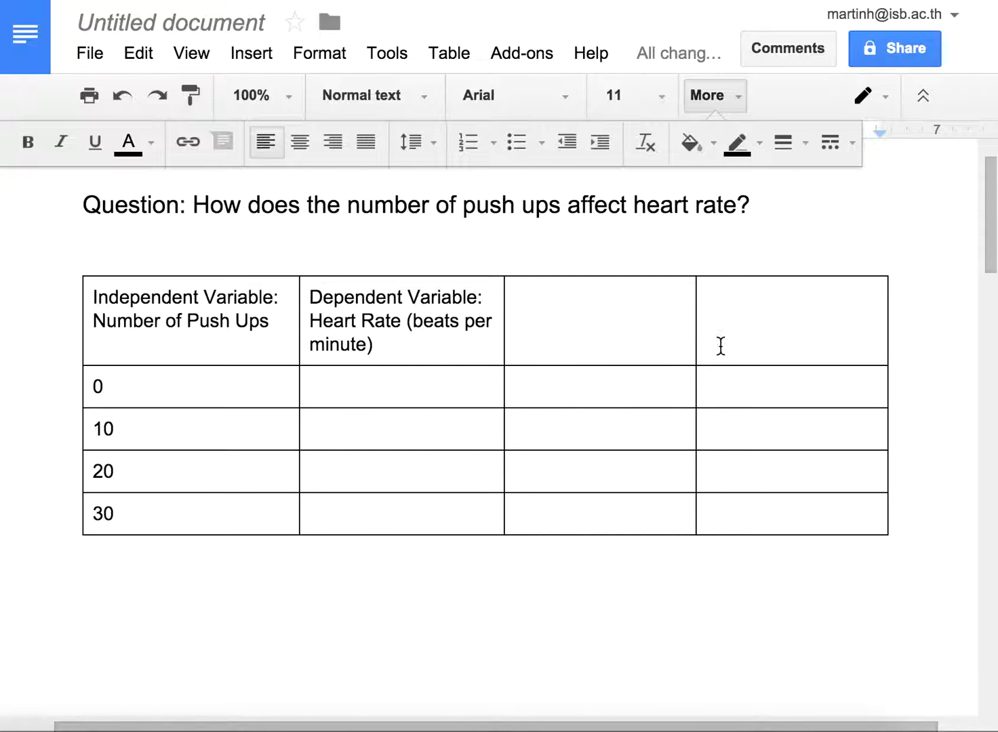
left_click(390, 387)
type("Trial")
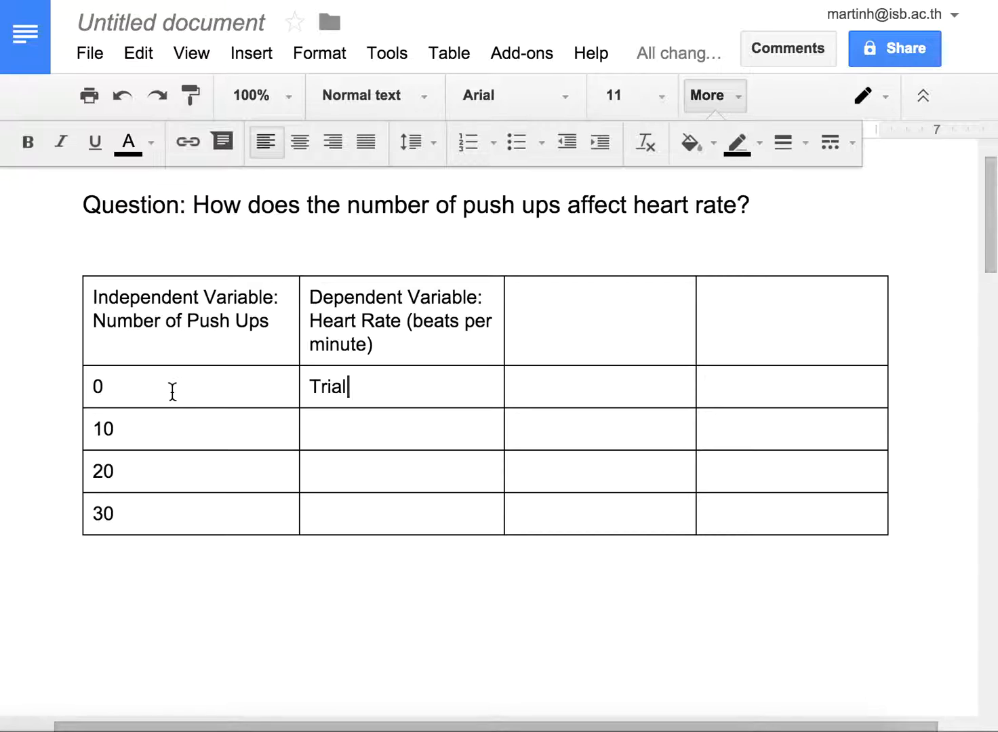
key("BackSpace")
key("BackSpace")
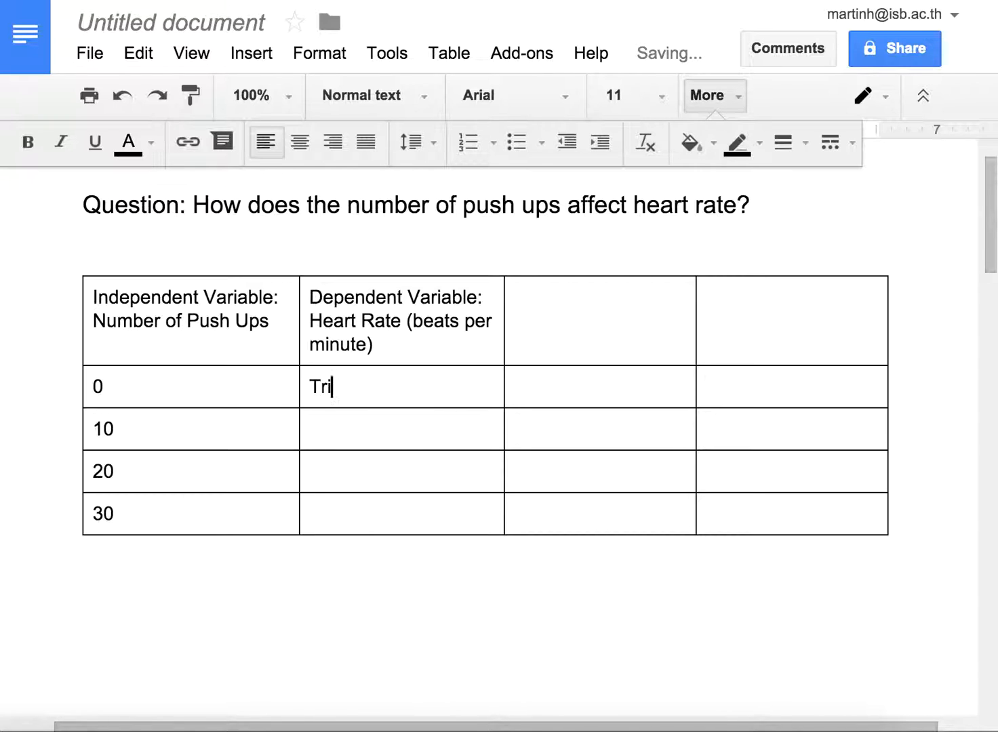
key("BackSpace")
key("BackSpace")
key("BackSpace")
Step: Insert a row below the heading row and label its three heart-rate columns "Trial 1", "Trial 2" and "Trial 3"
left_click(423, 352)
right_click(397, 346)
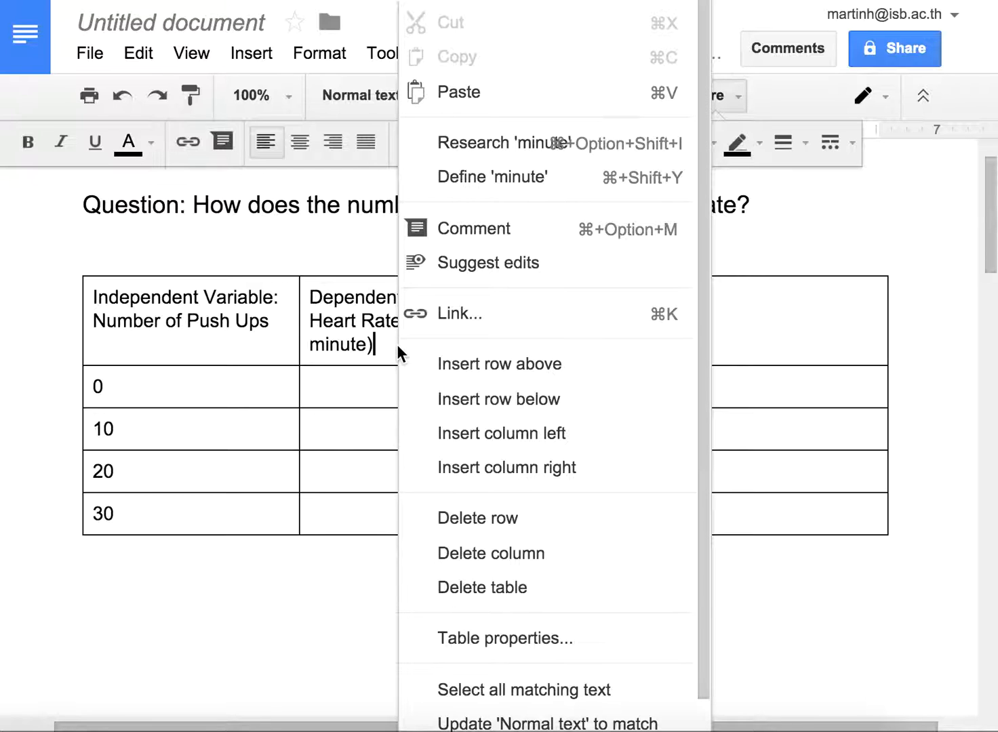
left_click(446, 399)
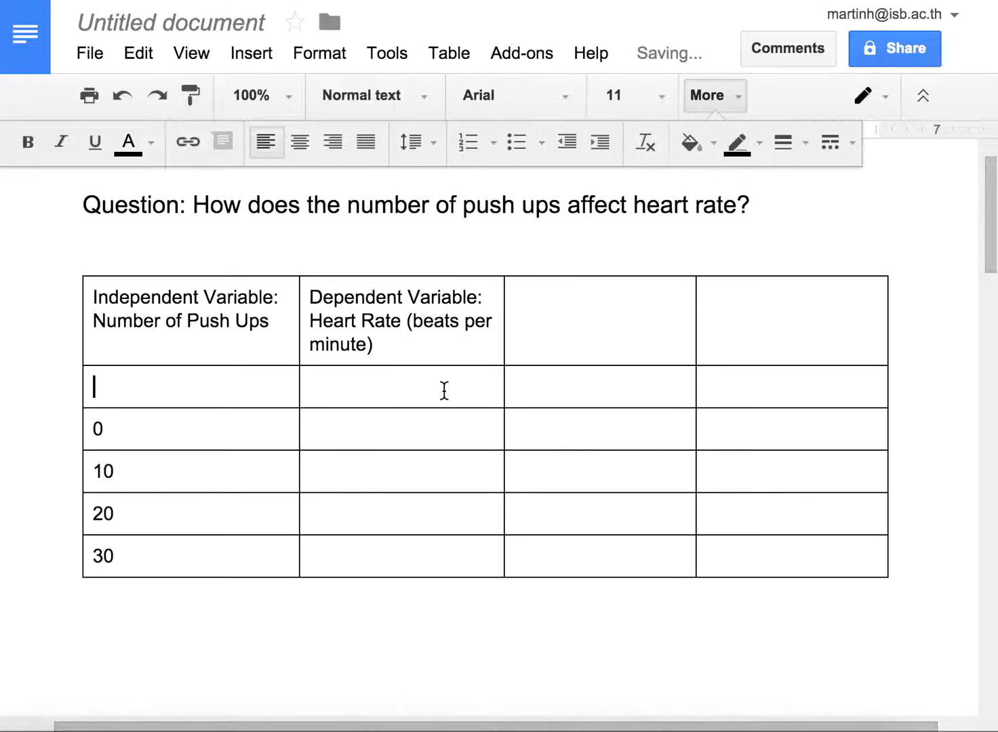
left_click(376, 394)
type("Trial 1")
key("Tab")
type("Trial 2")
key("Tab")
type("Tr")
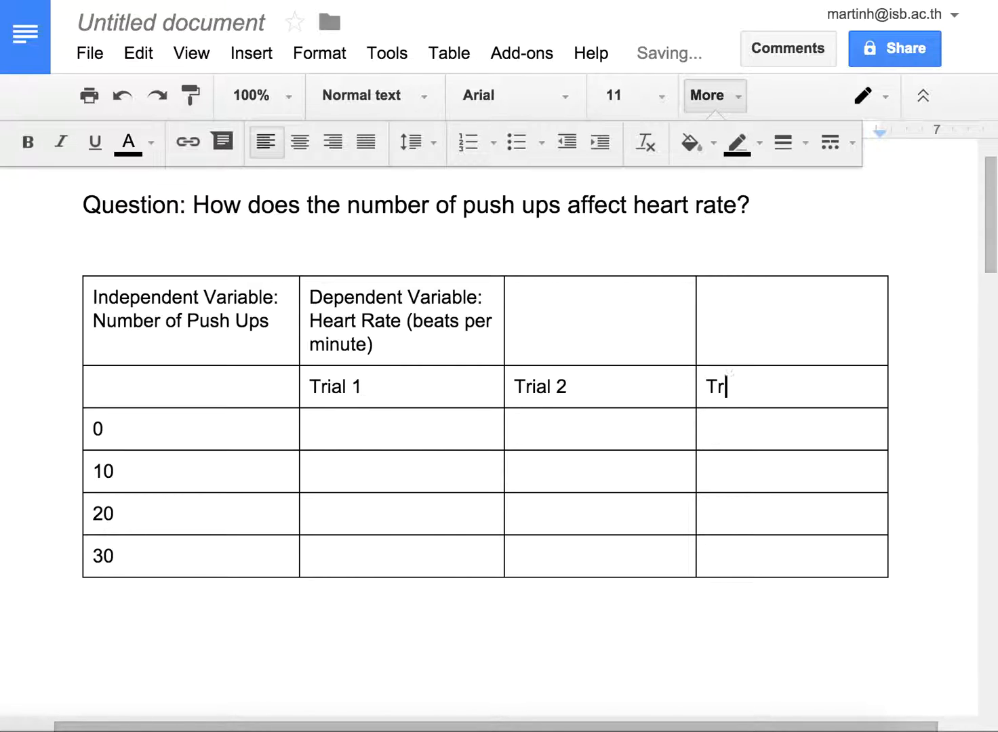
type("ial 3")
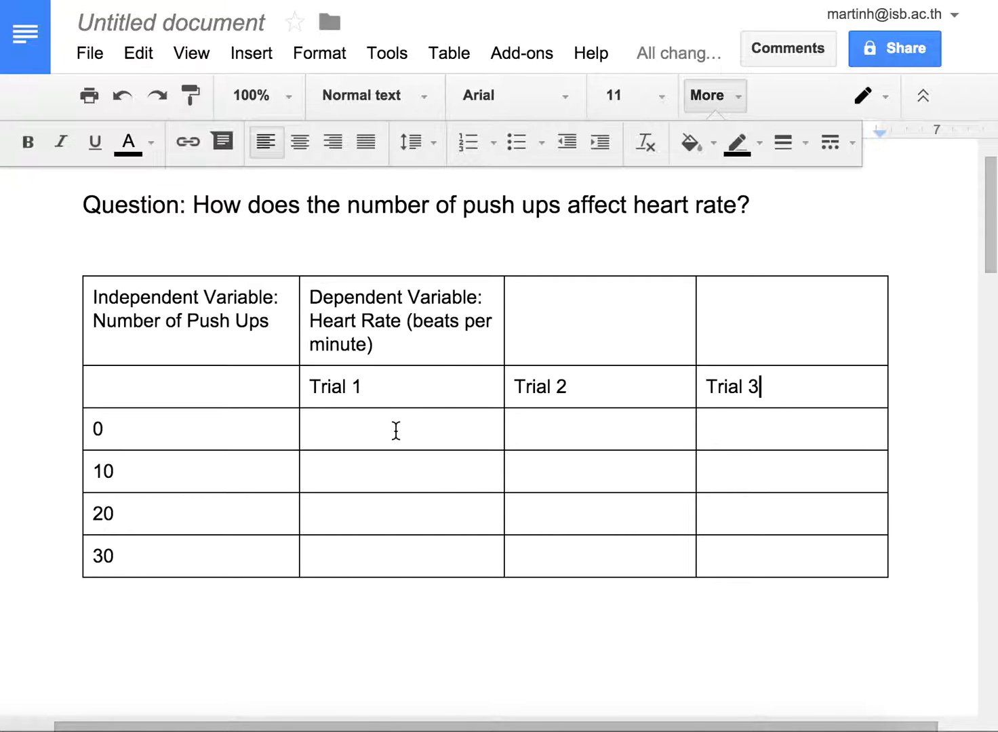
left_click(368, 431)
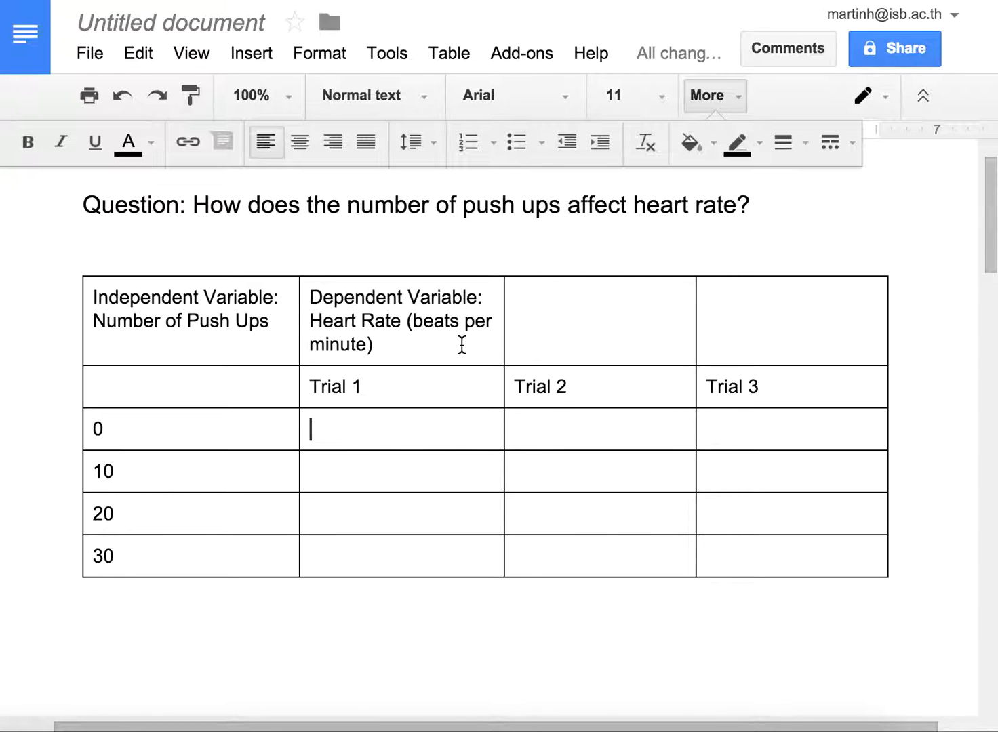
Step: Merge the Dependent Variable heading cell with the two empty cells beside it so it spans all three trial columns
left_click_drag(406, 343, 721, 339)
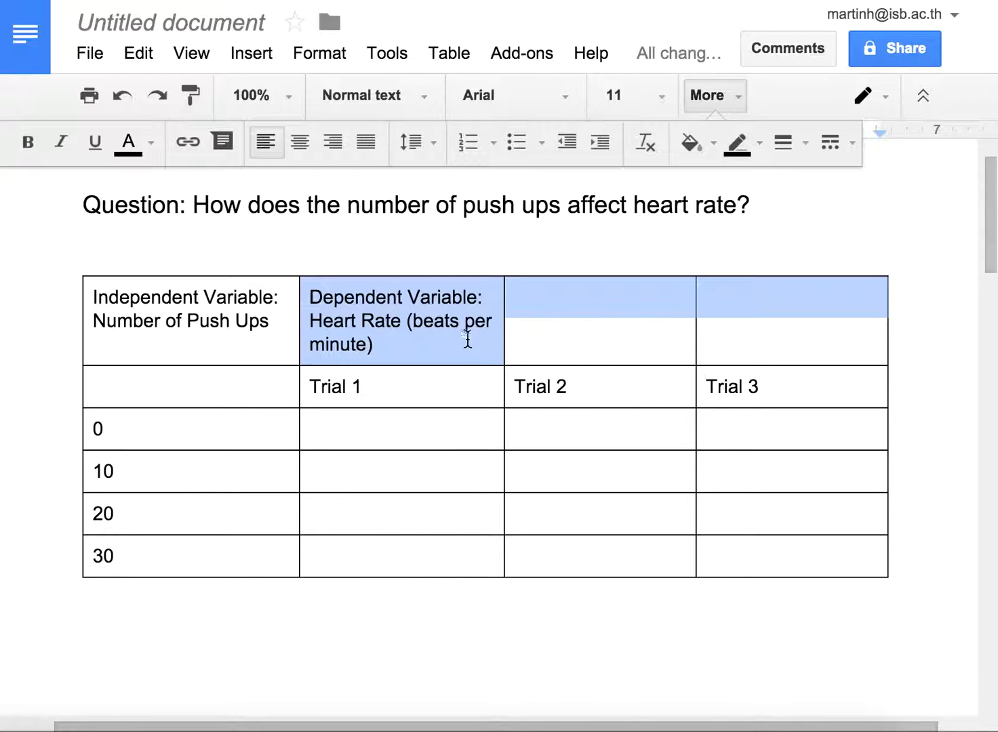
left_click(414, 341)
left_click_drag(390, 351, 737, 330)
right_click(738, 330)
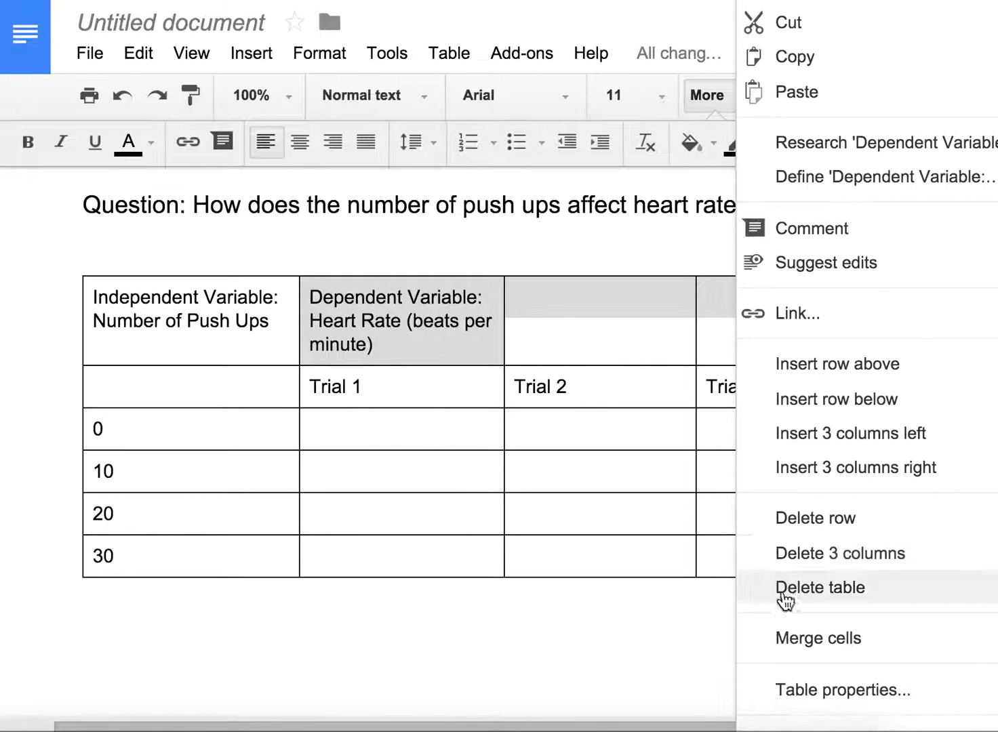
left_click(783, 637)
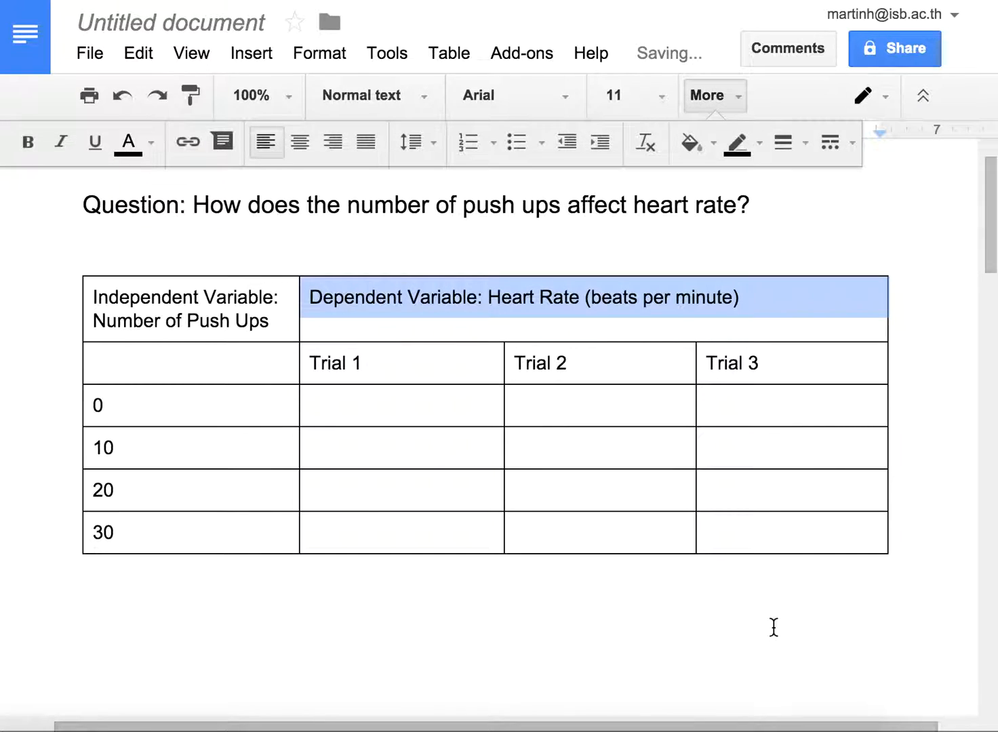
left_click(631, 325)
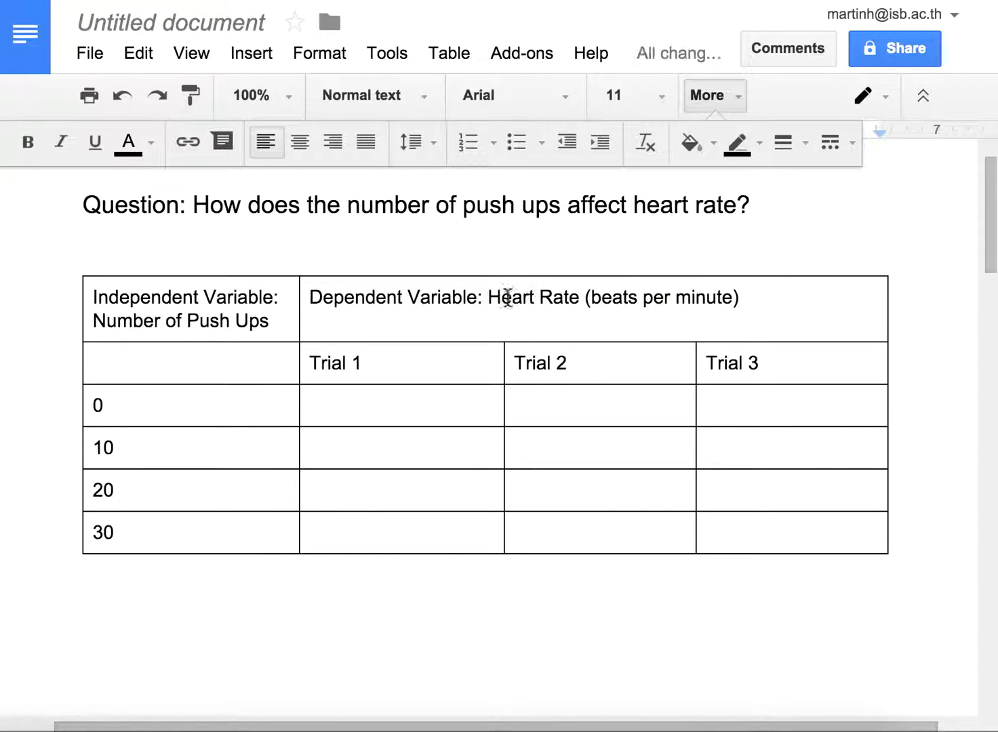
Step: Merge the Independent Variable heading cell with the empty cell directly below it
left_click_drag(277, 321, 275, 358)
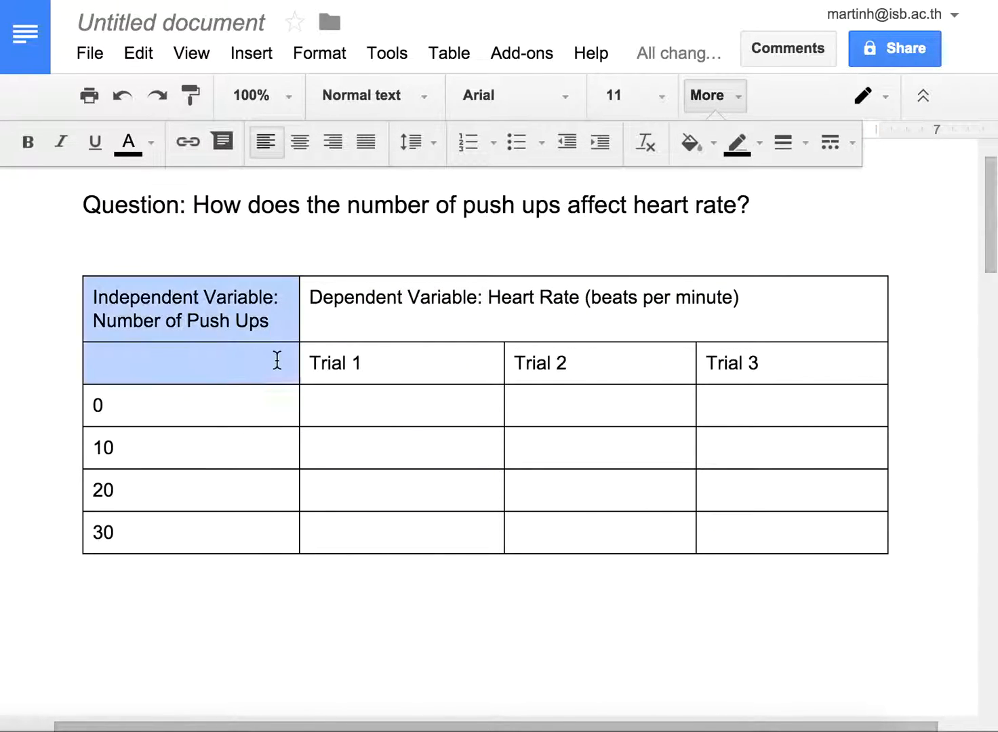
right_click(205, 375)
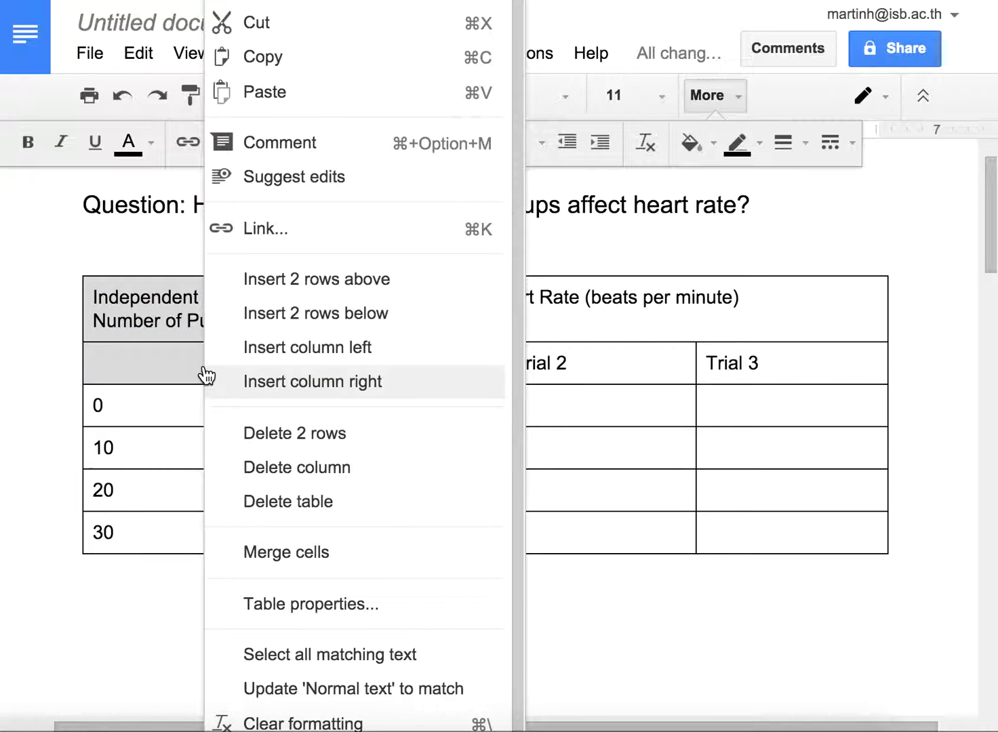
left_click(281, 554)
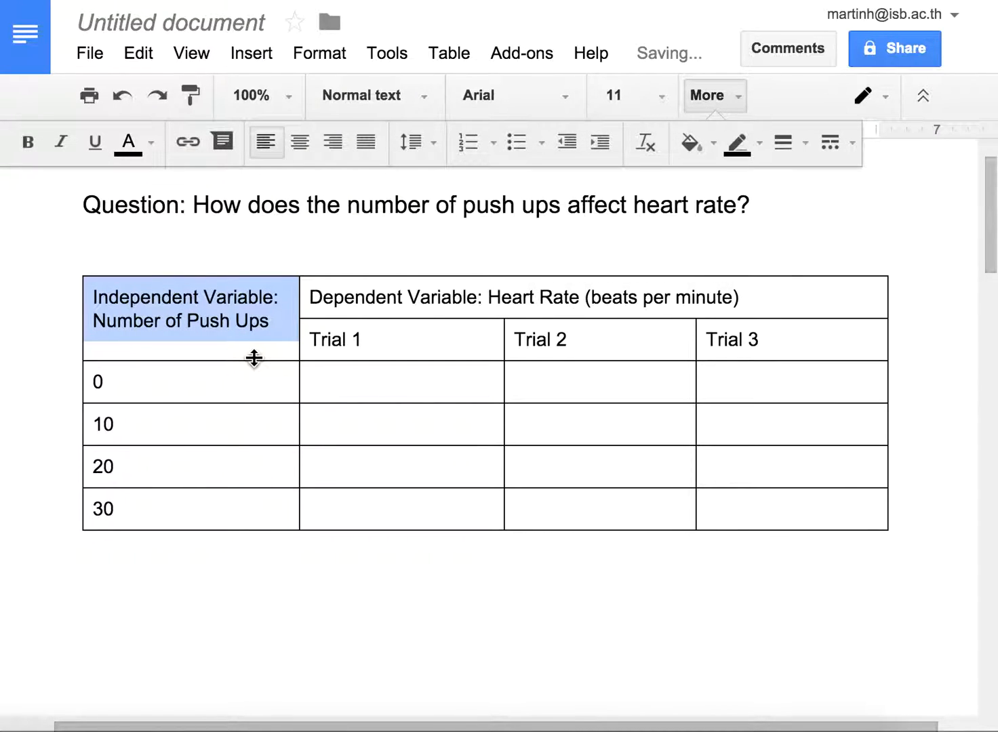
left_click(220, 383)
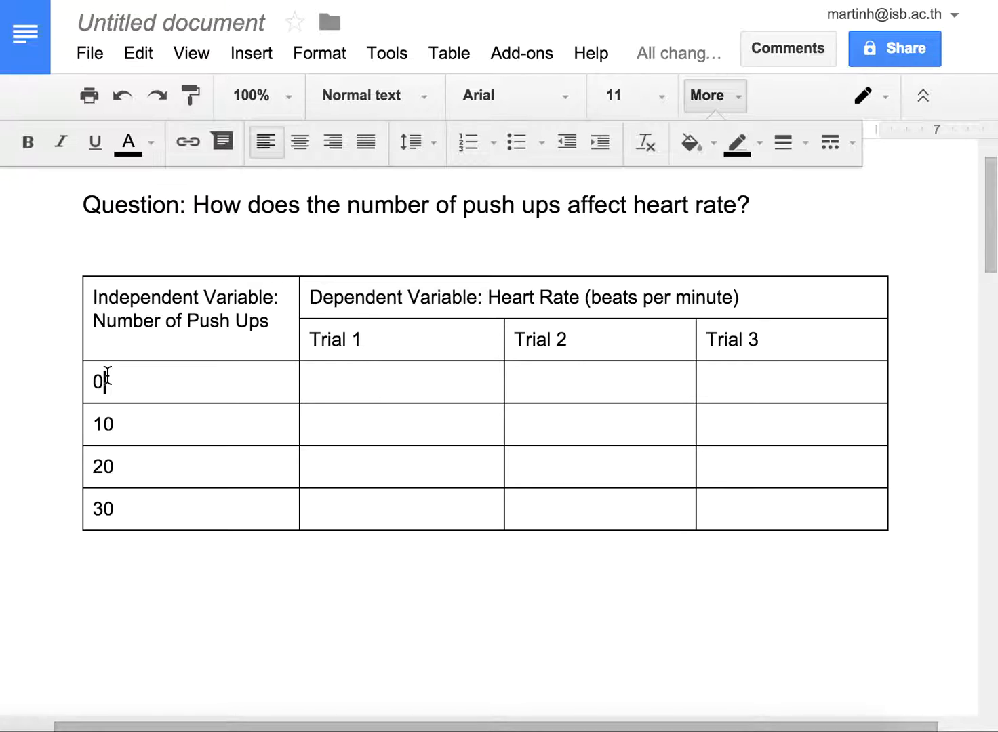
Step: Bold the push-up values 0 to 30 in the first column and the Trial 1, Trial 2 and Trial 3 labels
left_click_drag(114, 381, 135, 498)
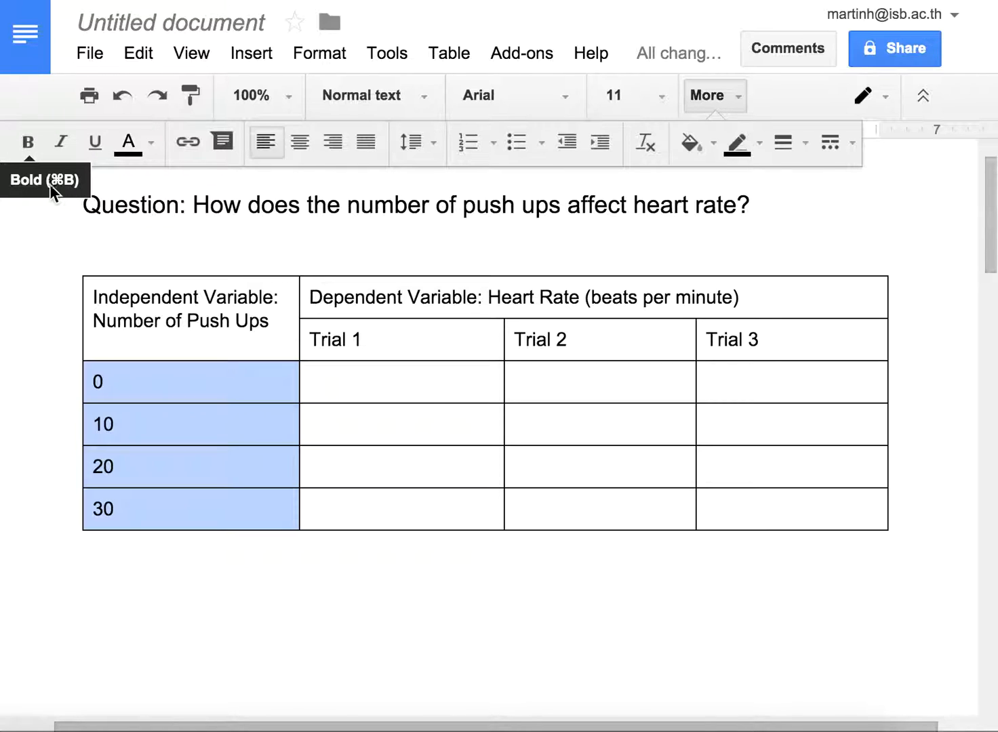
left_click(27, 145)
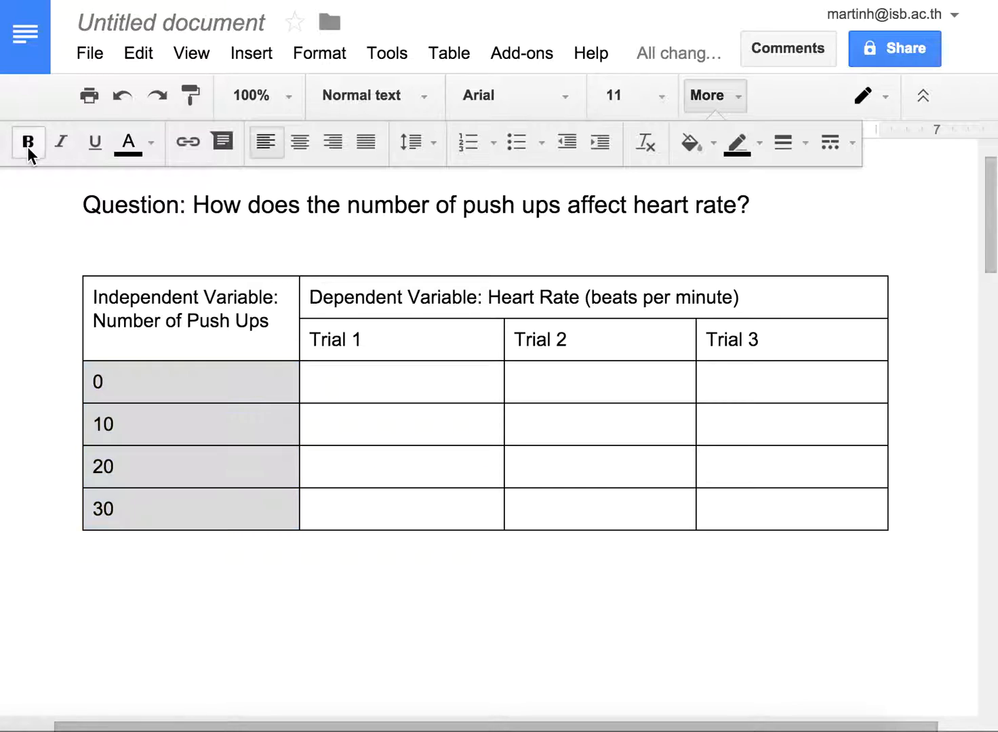
left_click_drag(310, 298, 572, 336)
left_click(513, 332)
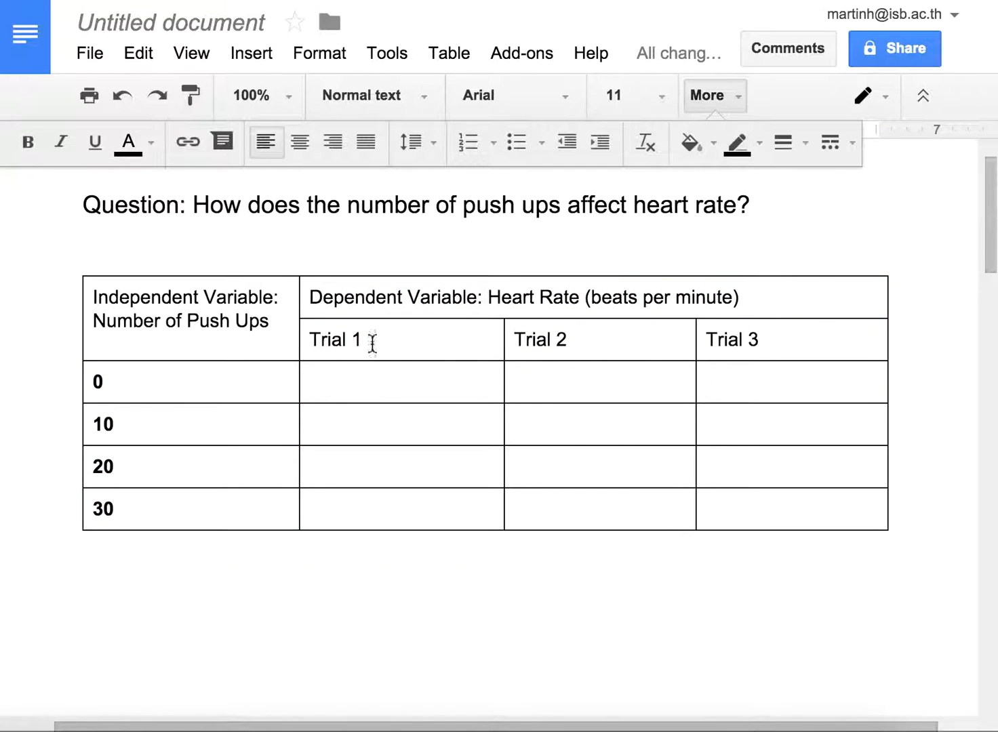
left_click_drag(307, 336, 717, 337)
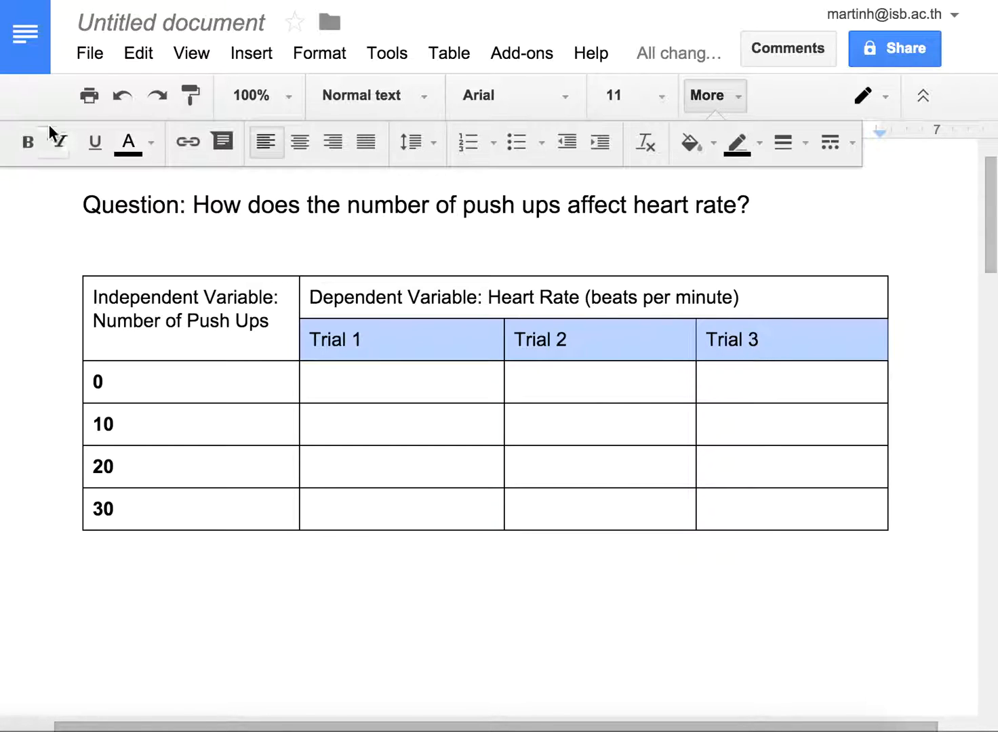
left_click(27, 143)
Step: Bold "Heart Rate (beats per minute)" and put it on its own line under "Dependent Variable:" without a leading space
left_click_drag(489, 297, 750, 298)
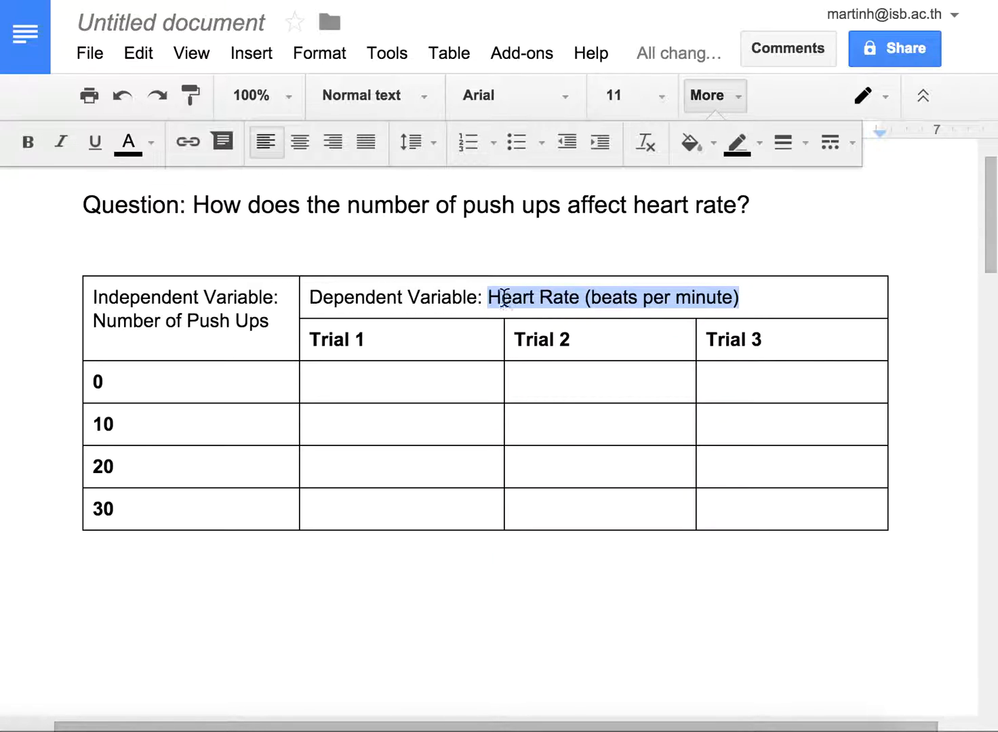
left_click(30, 141)
left_click(482, 305)
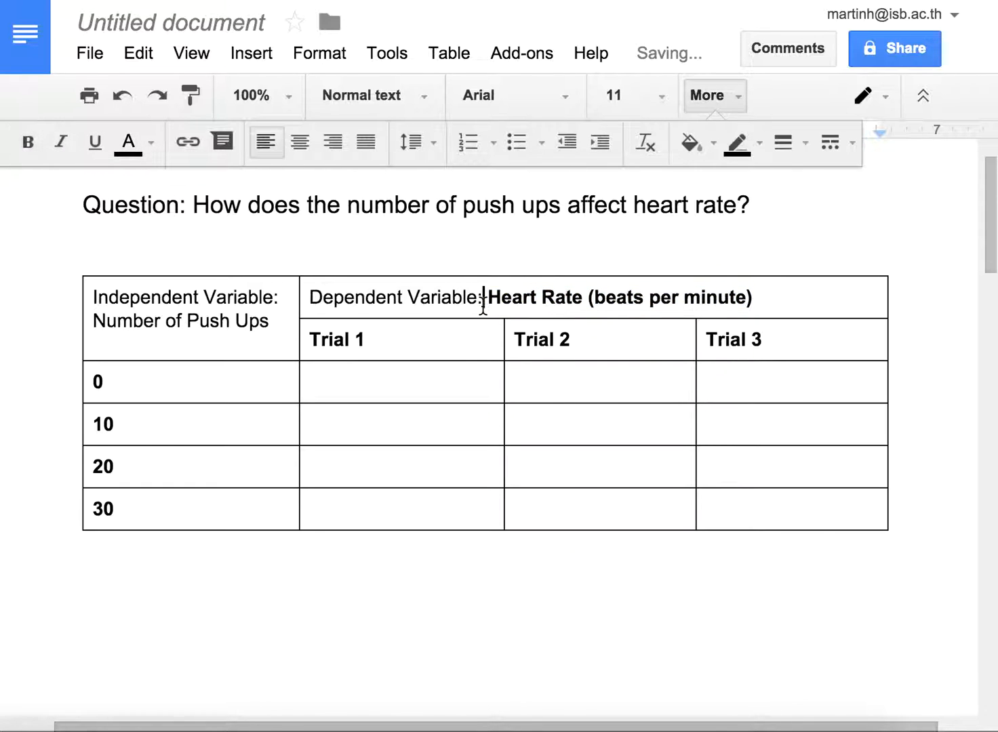
key("Return")
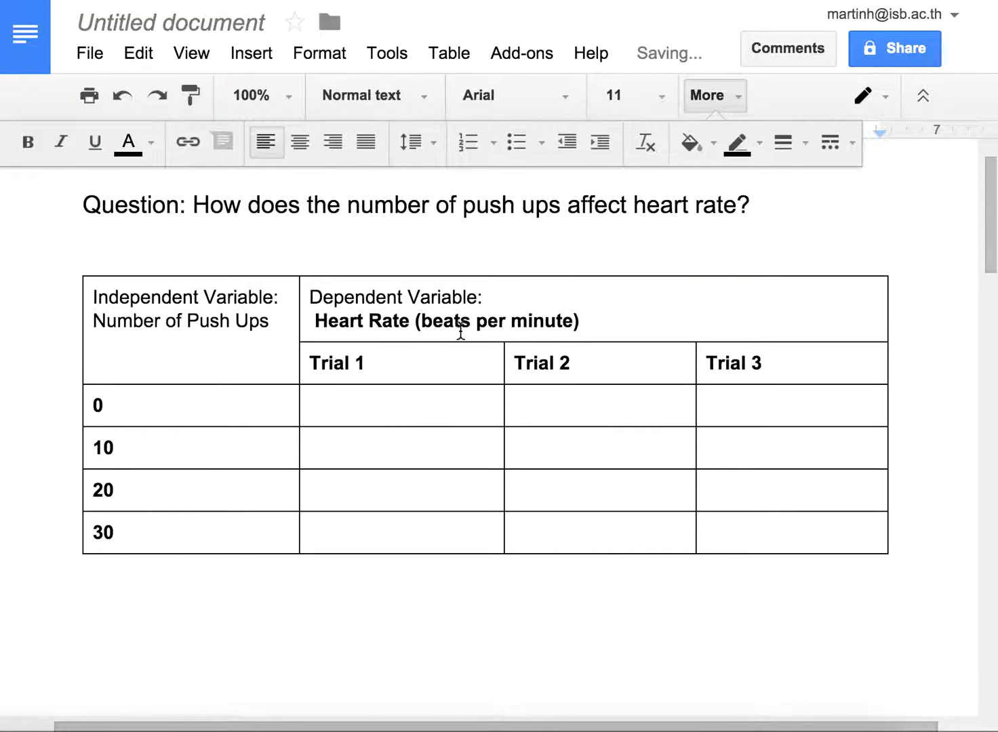
key("Delete")
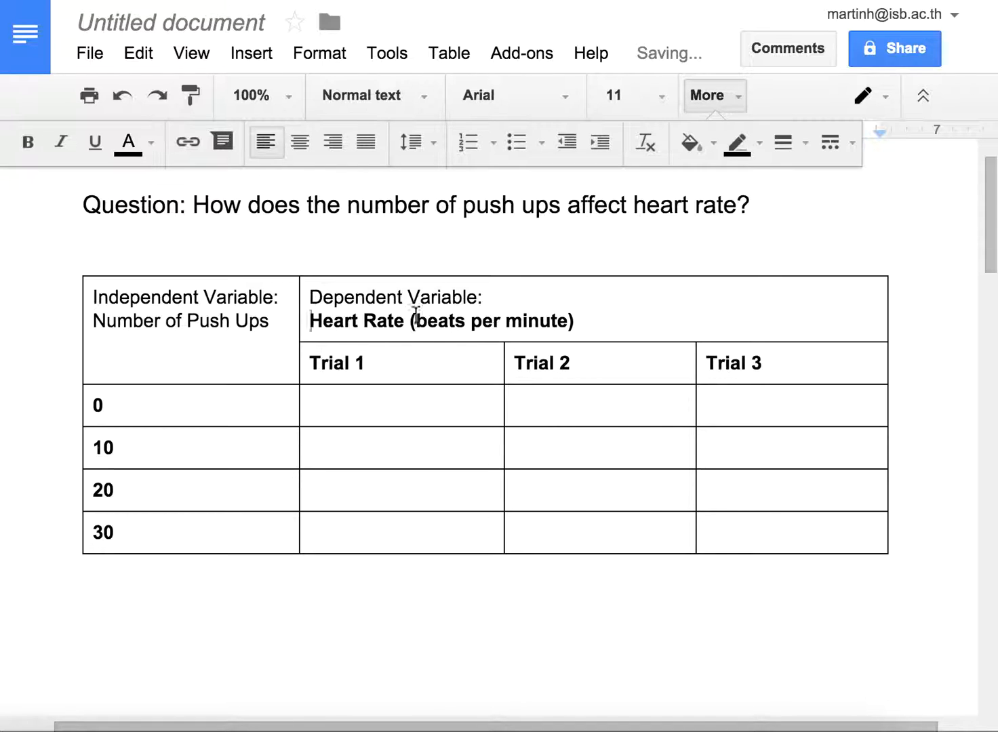
Step: Bold "Number of Push Ups" in the first heading cell and center the contents of the whole table
left_click_drag(95, 324, 272, 325)
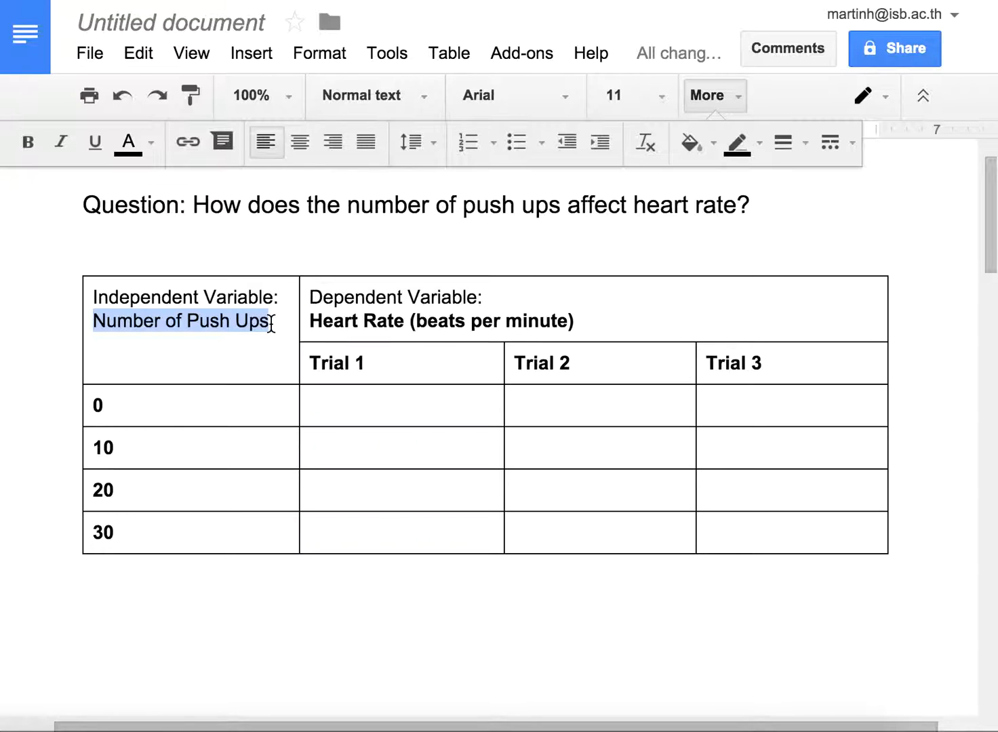
left_click(35, 144)
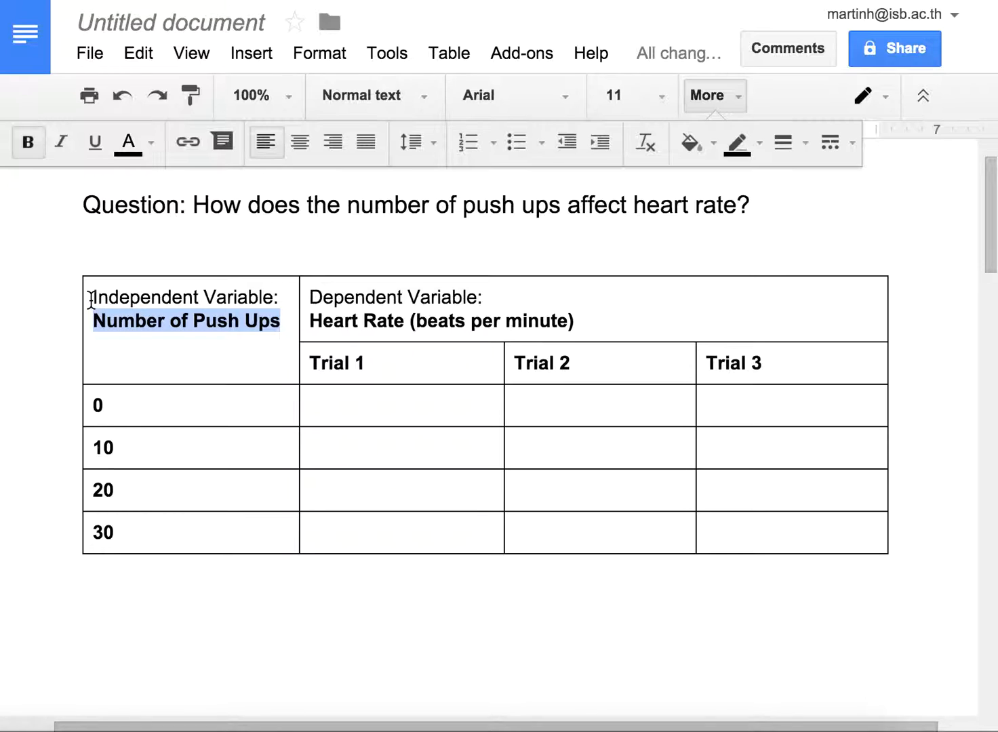
left_click_drag(90, 298, 737, 533)
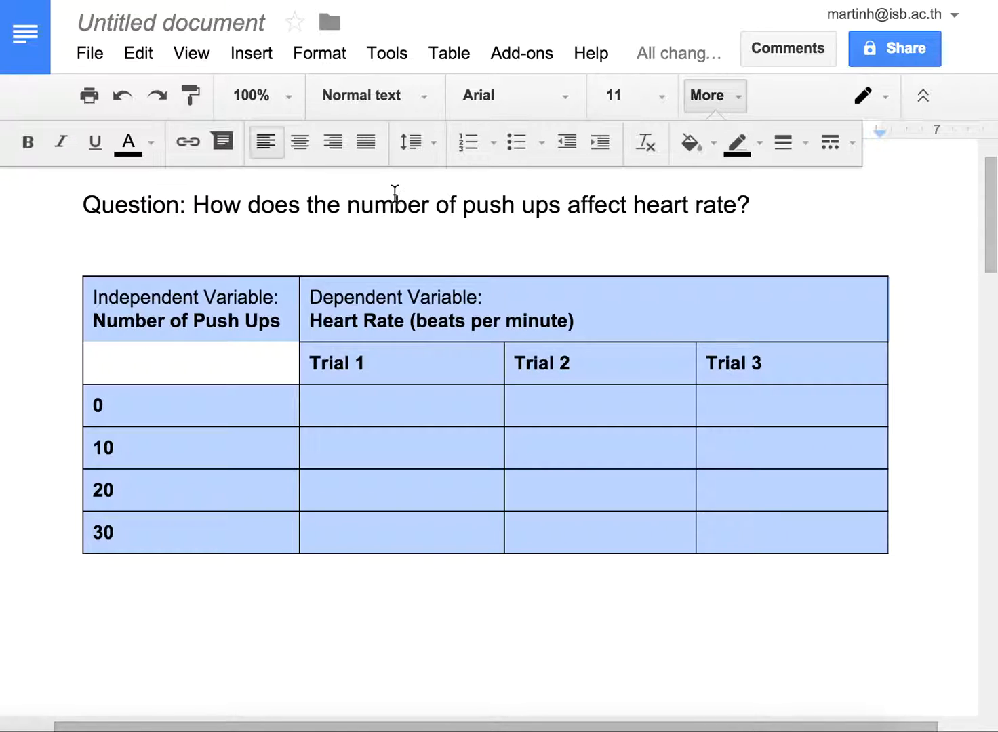
left_click(299, 142)
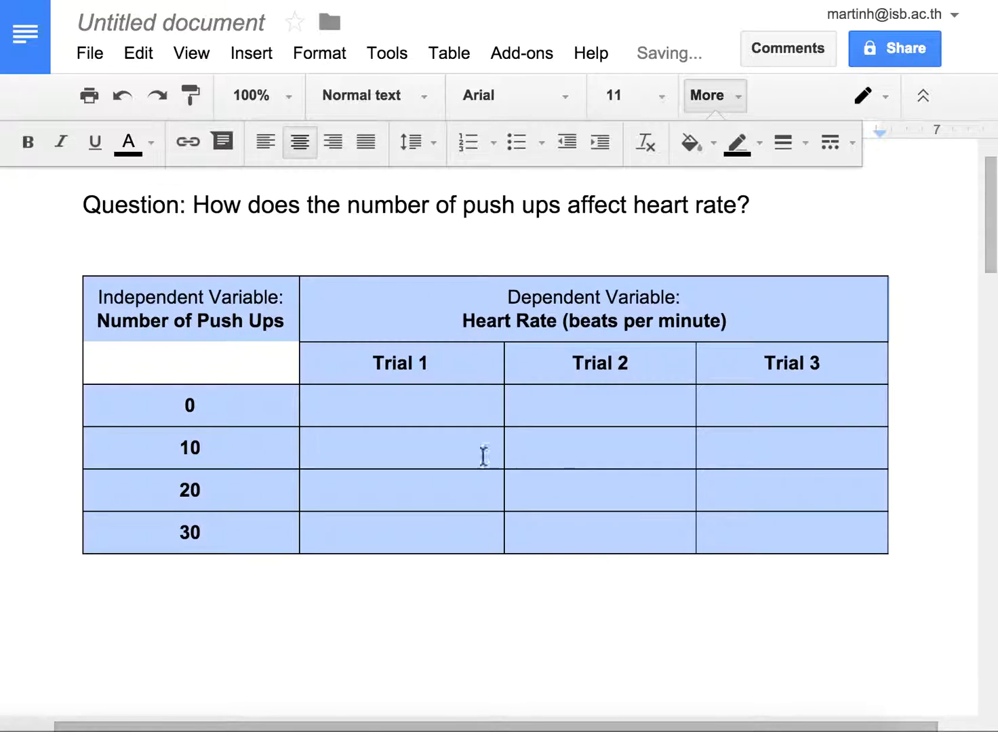
left_click(407, 405)
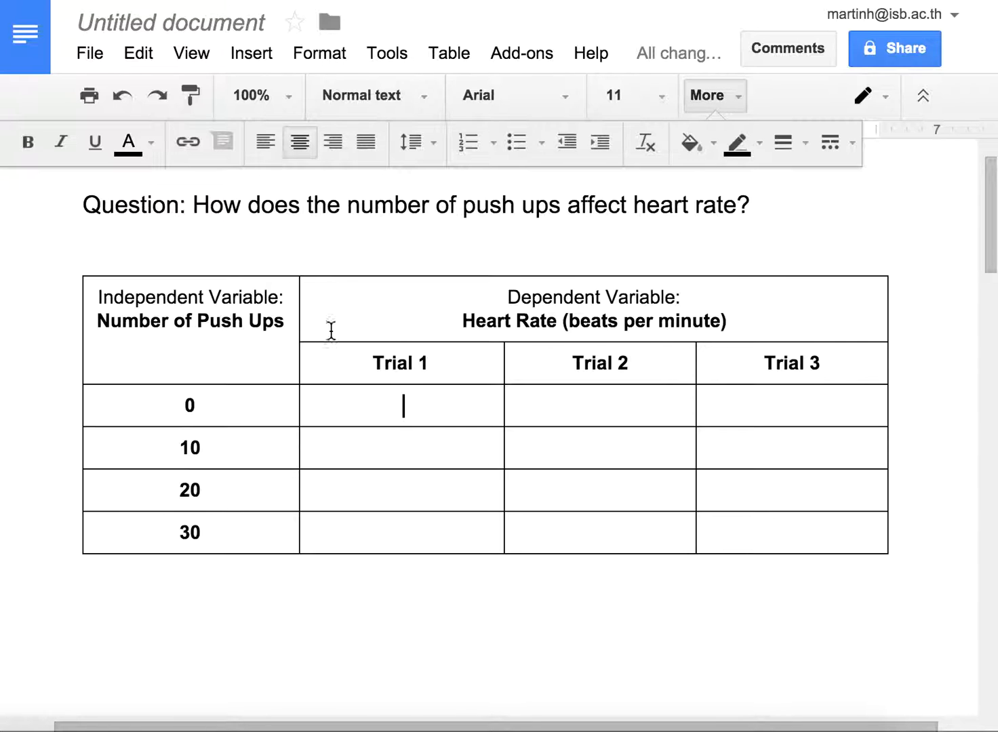
right_click(391, 309)
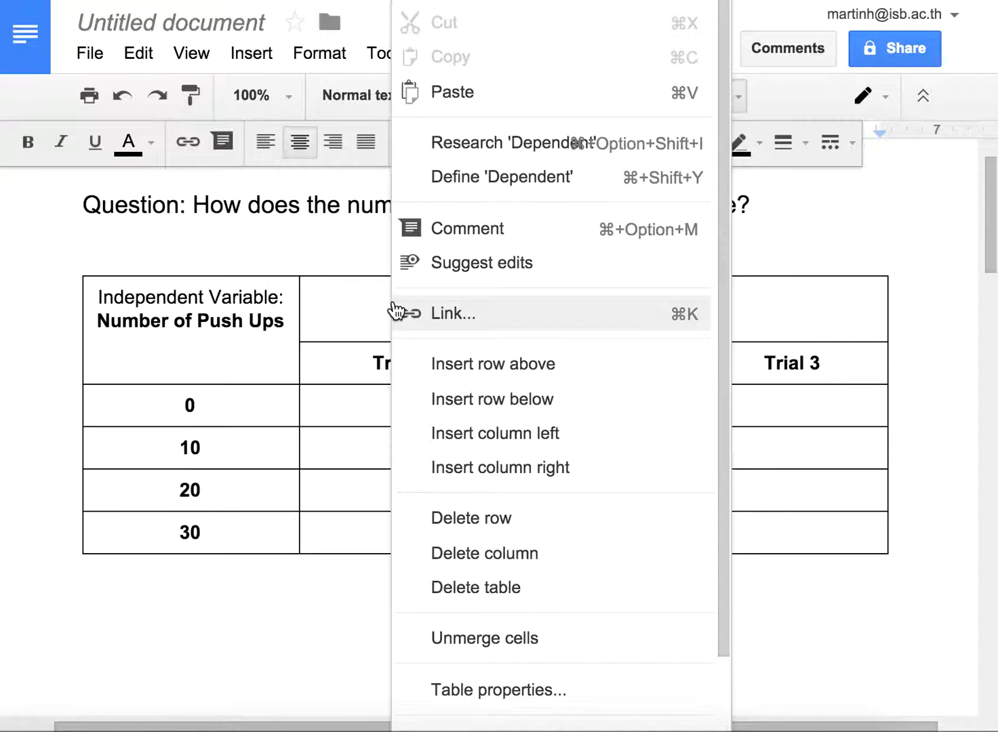
left_click(453, 370)
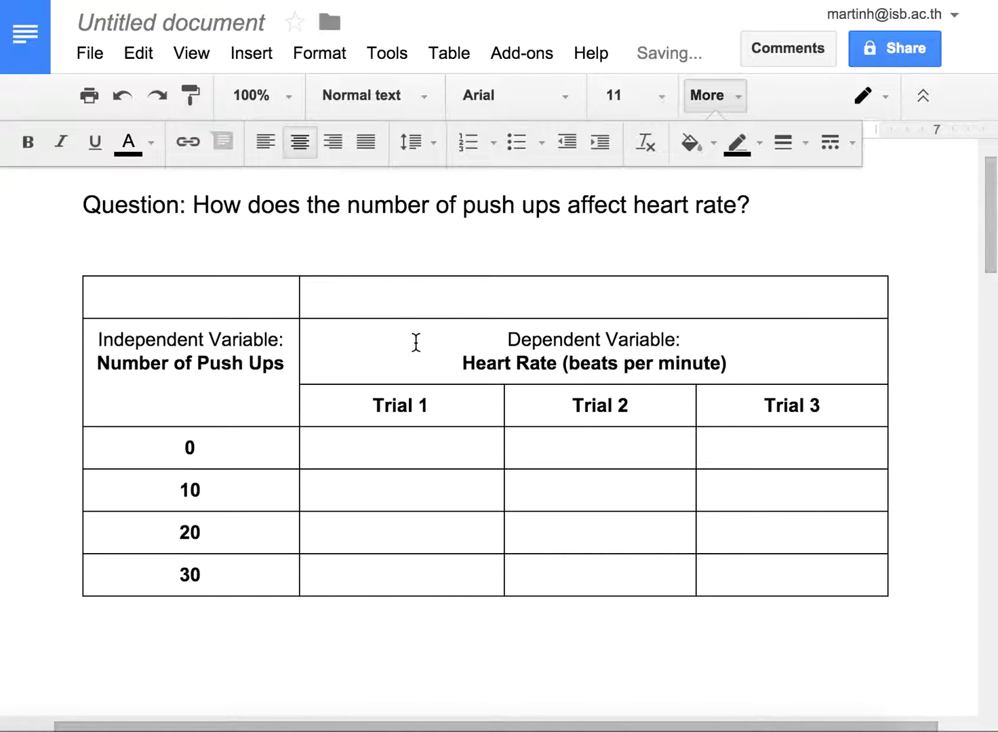
key("ctrl+z")
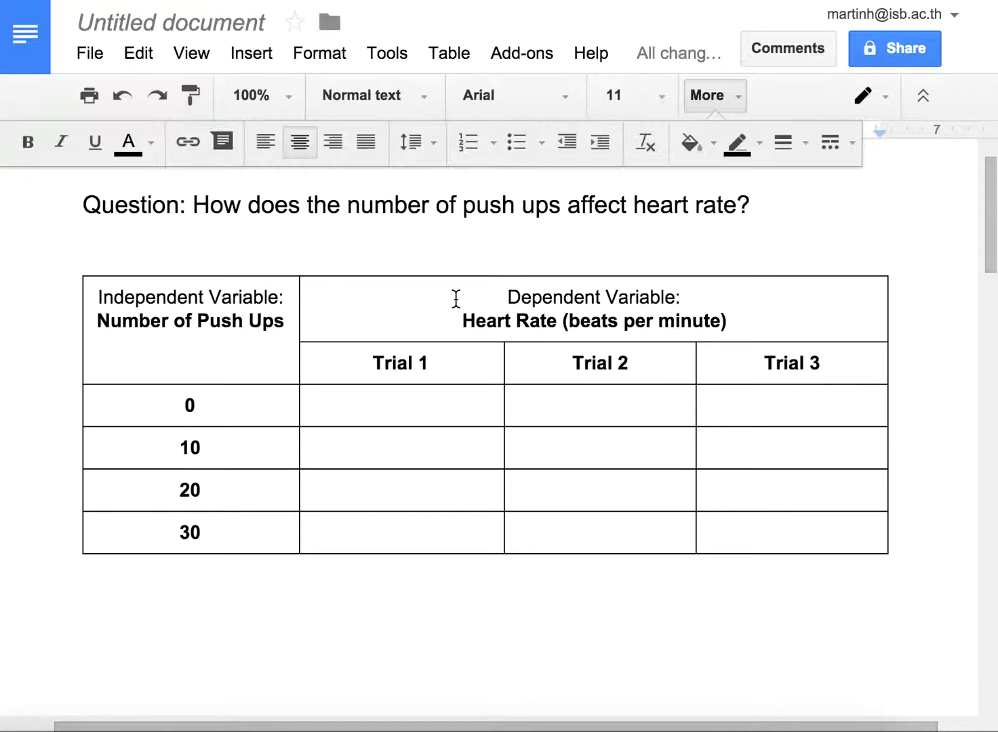
Step: Insert a row above the Independent and Dependent Variable headings and merge its cells into one cell spanning the table
right_click(535, 304)
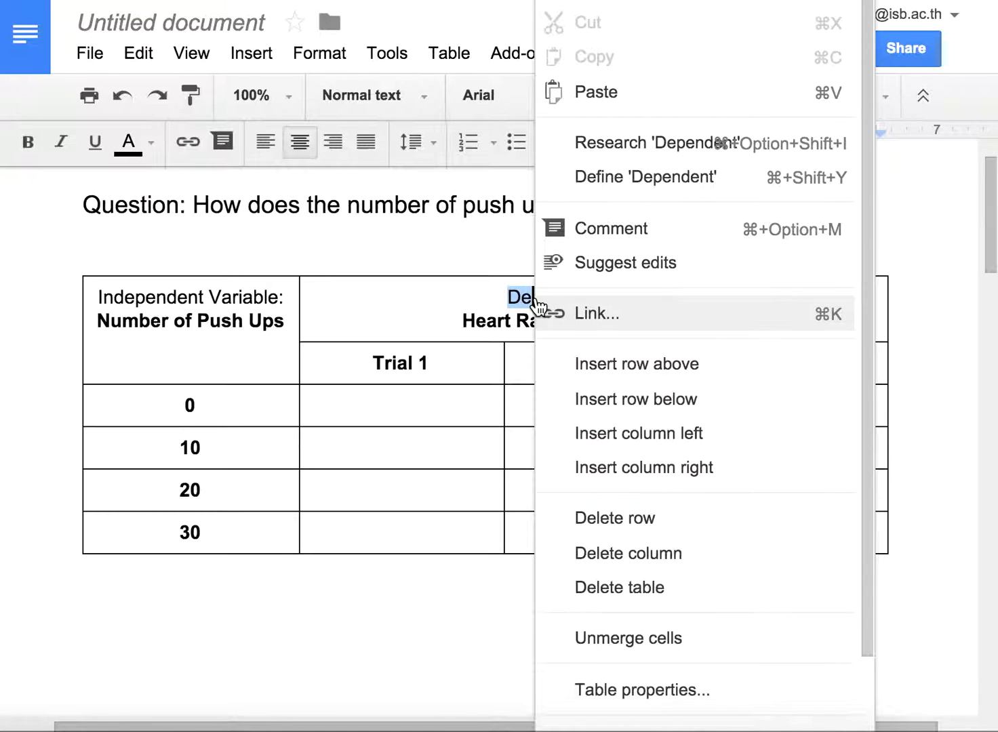
left_click(610, 366)
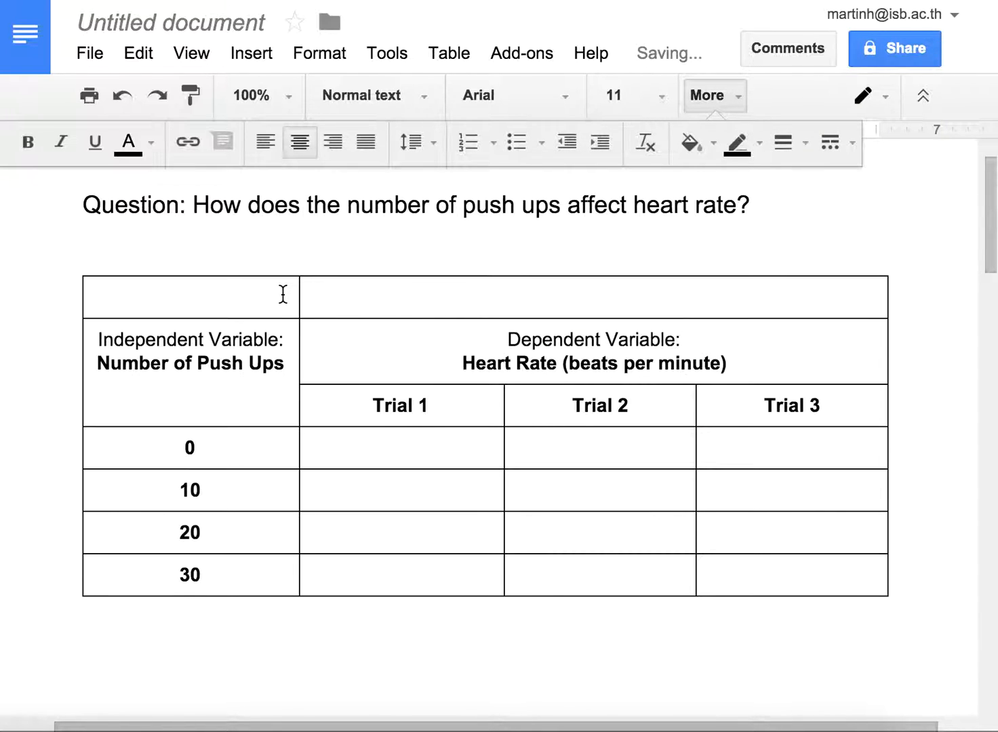
left_click_drag(283, 293, 325, 297)
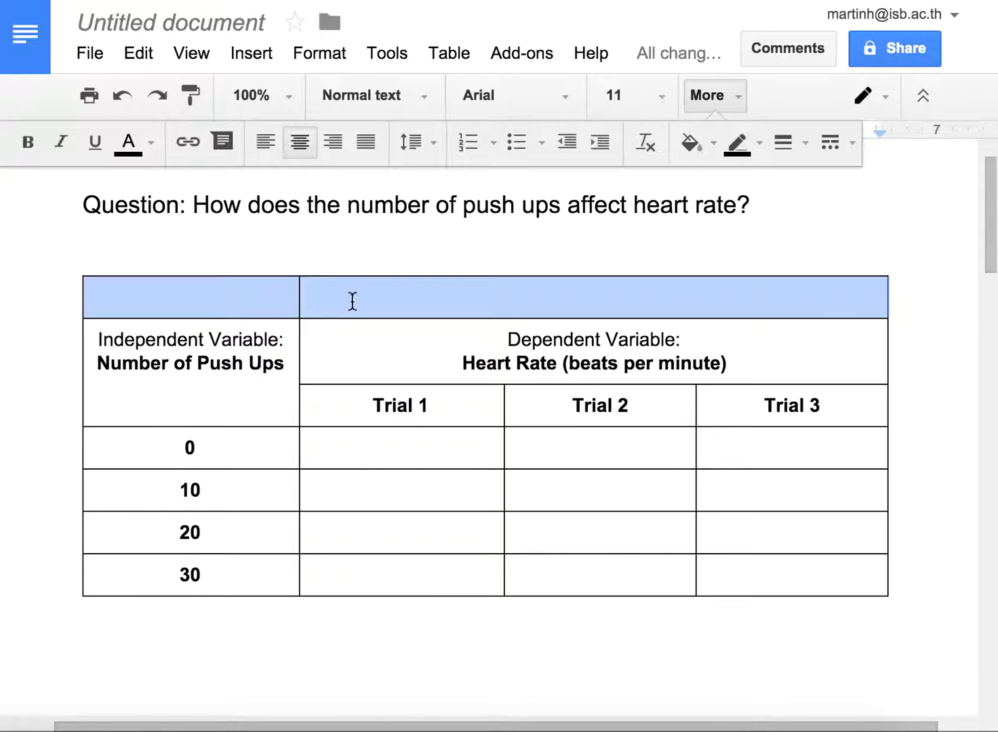
right_click(345, 307)
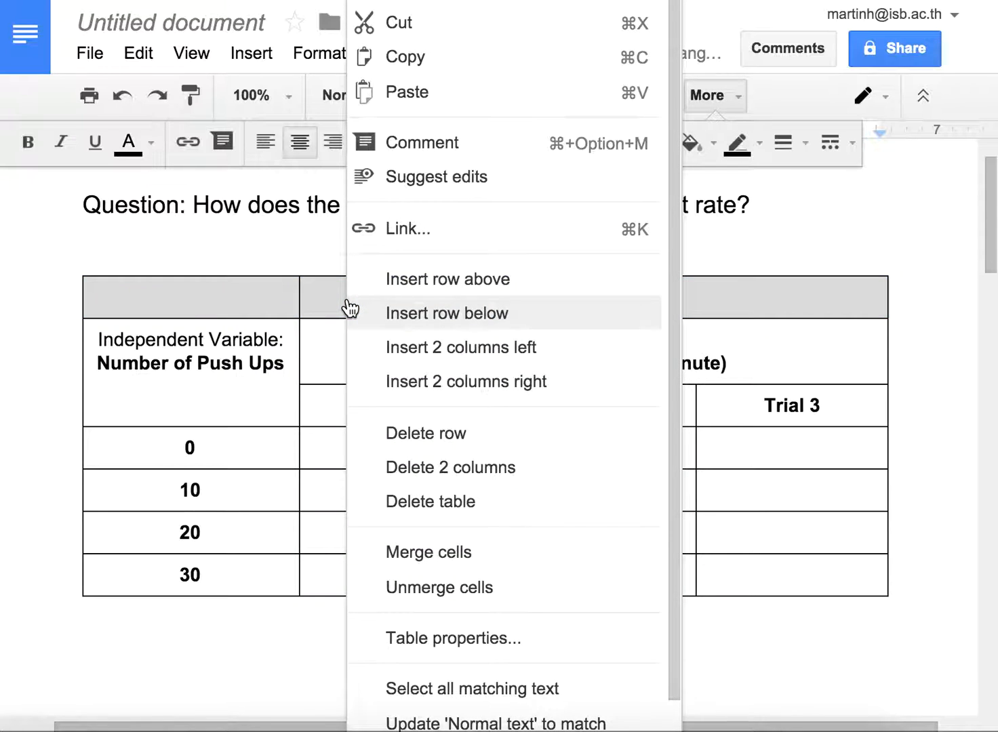
left_click(392, 560)
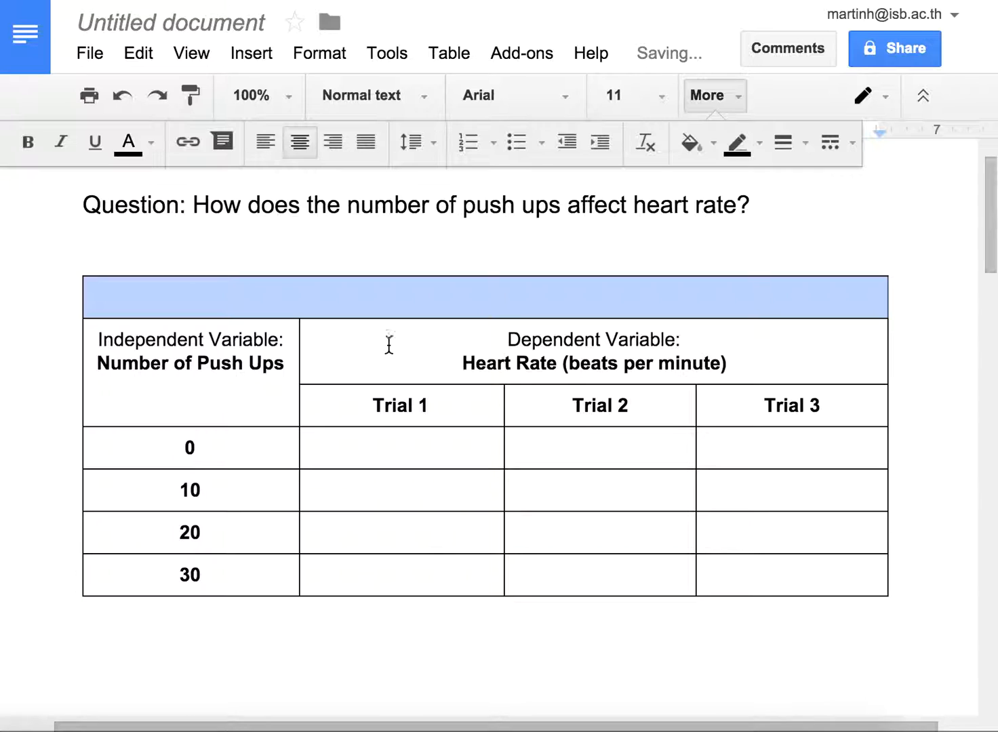
Step: Enter the title "Number of Push Ups & Heart Rate" in the merged cell of the table's first row
left_click(402, 305)
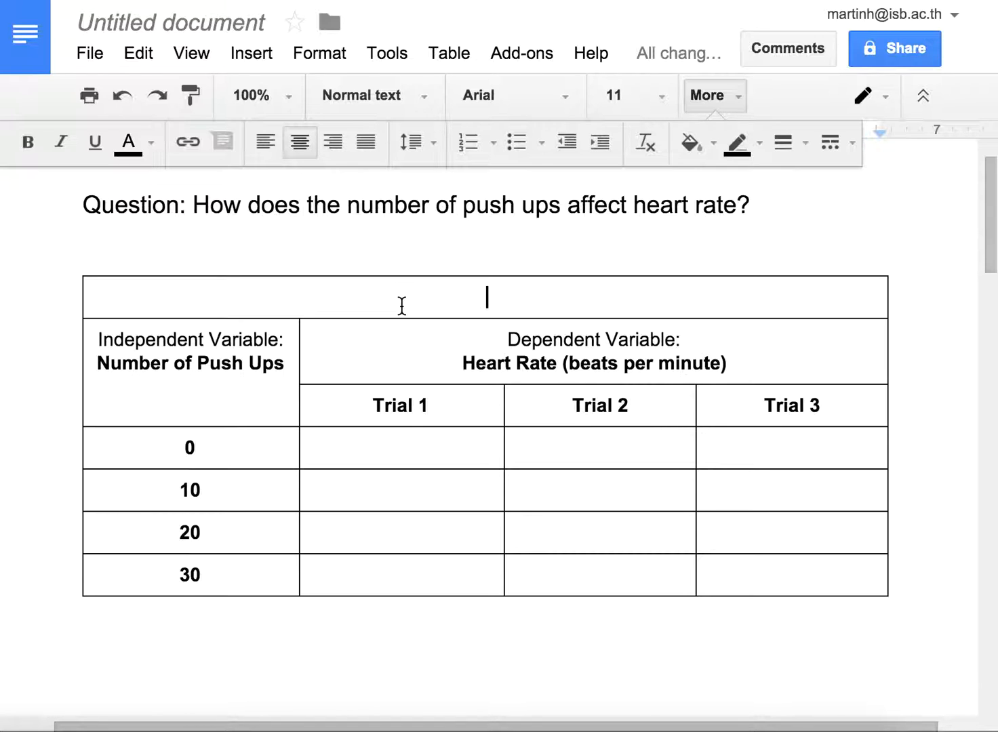
type("Number of PUsh")
key("BackSpace")
key("BackSpace")
key("BackSpace")
key("BackSpace")
key("BackSpace")
type("Push Ups")
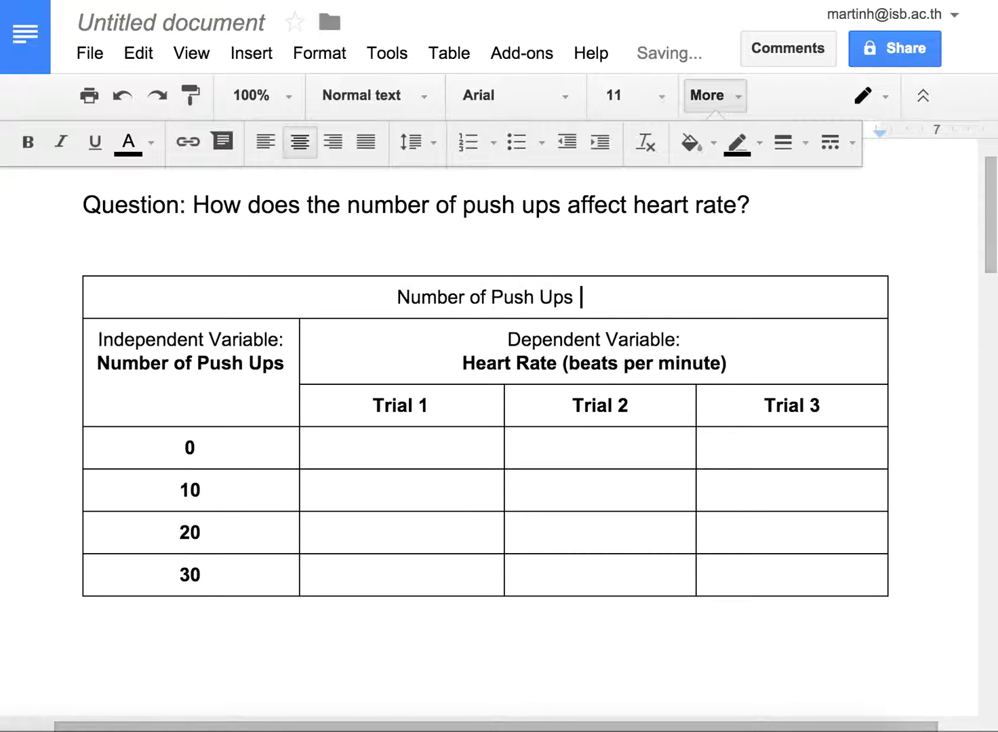
type(" & Hearth R")
key("BackSpace")
key("BackSpace")
key("BackSpace")
type("Rate")
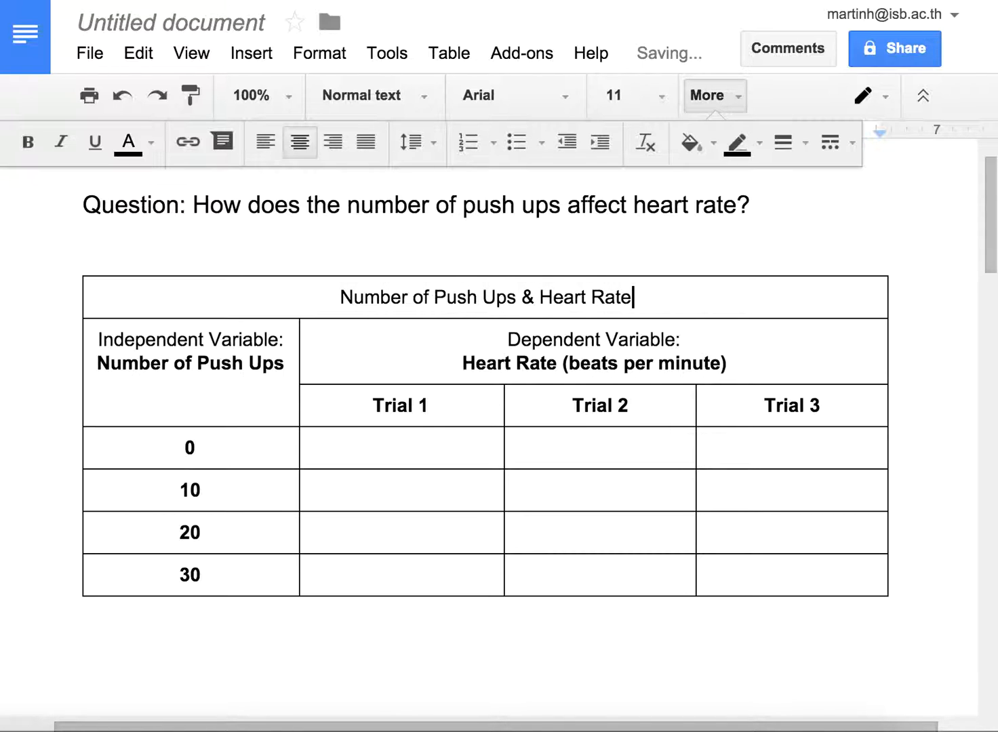
Step: Make the table title "Number of Push Ups & Heart Rate" bold and set its font size to 14
key("shift+Home")
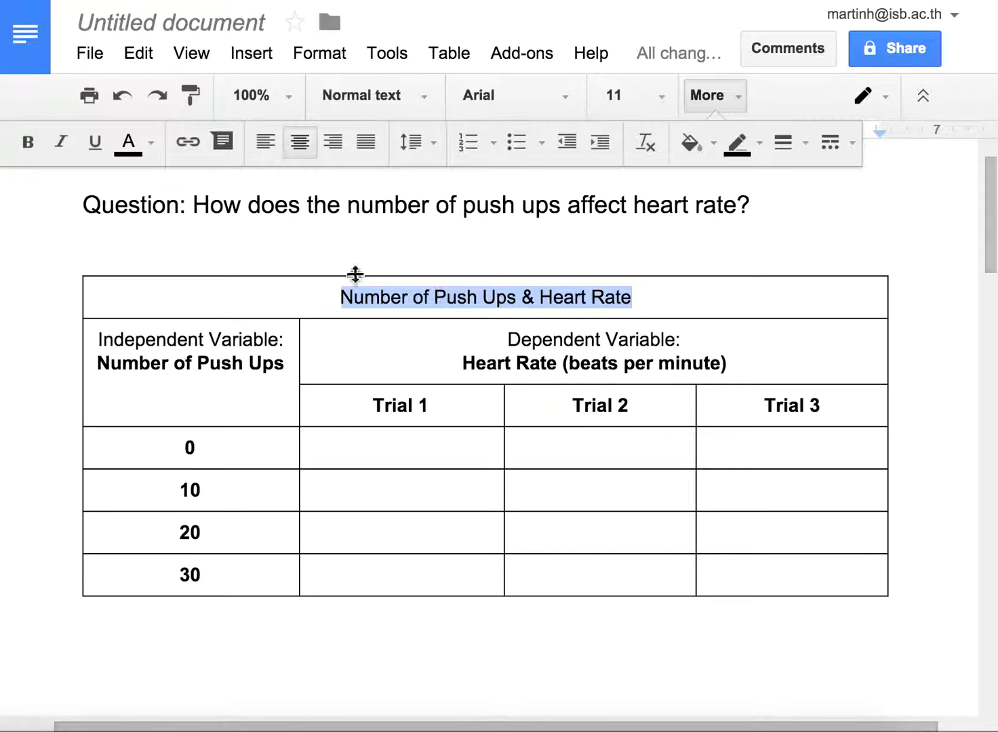
left_click(30, 148)
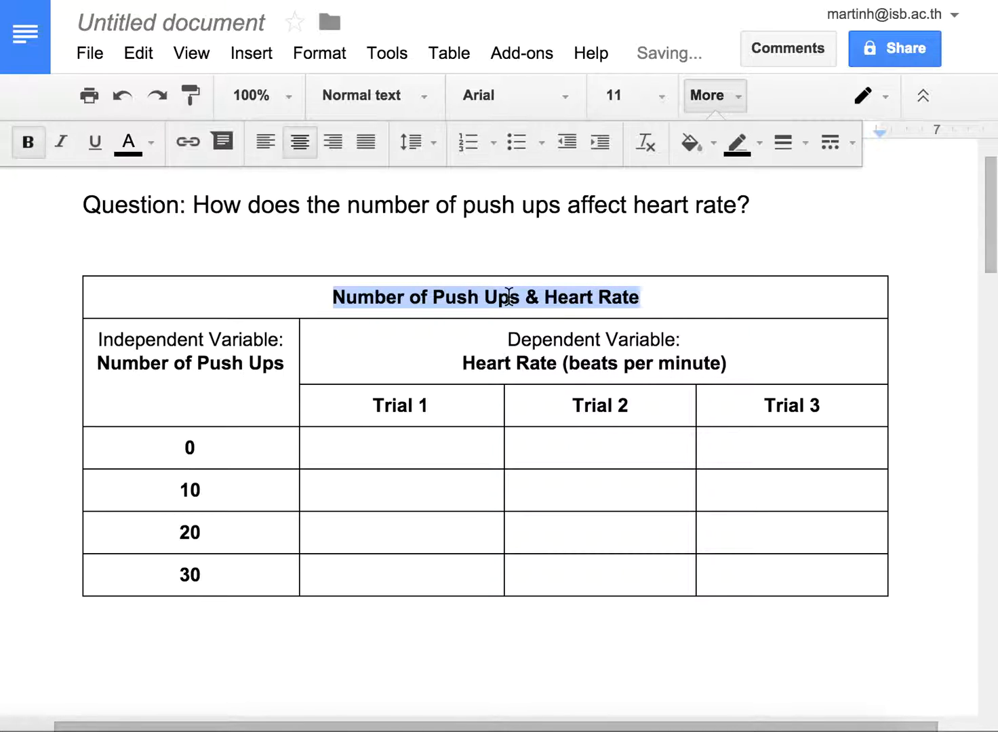
left_click(665, 96)
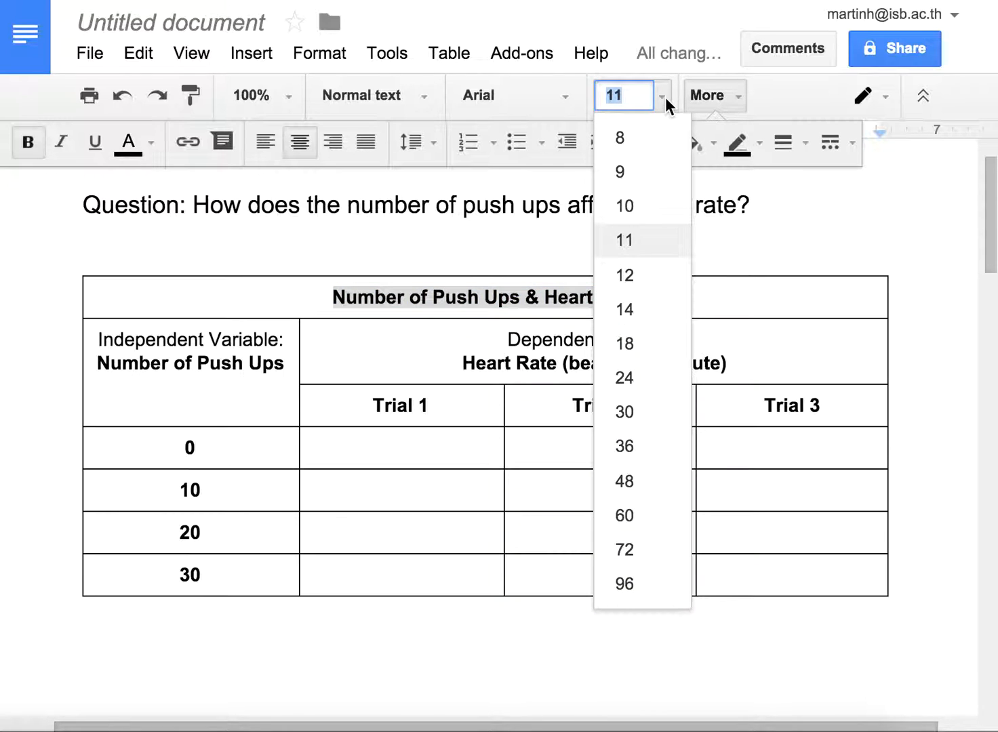
left_click(625, 311)
left_click(372, 366)
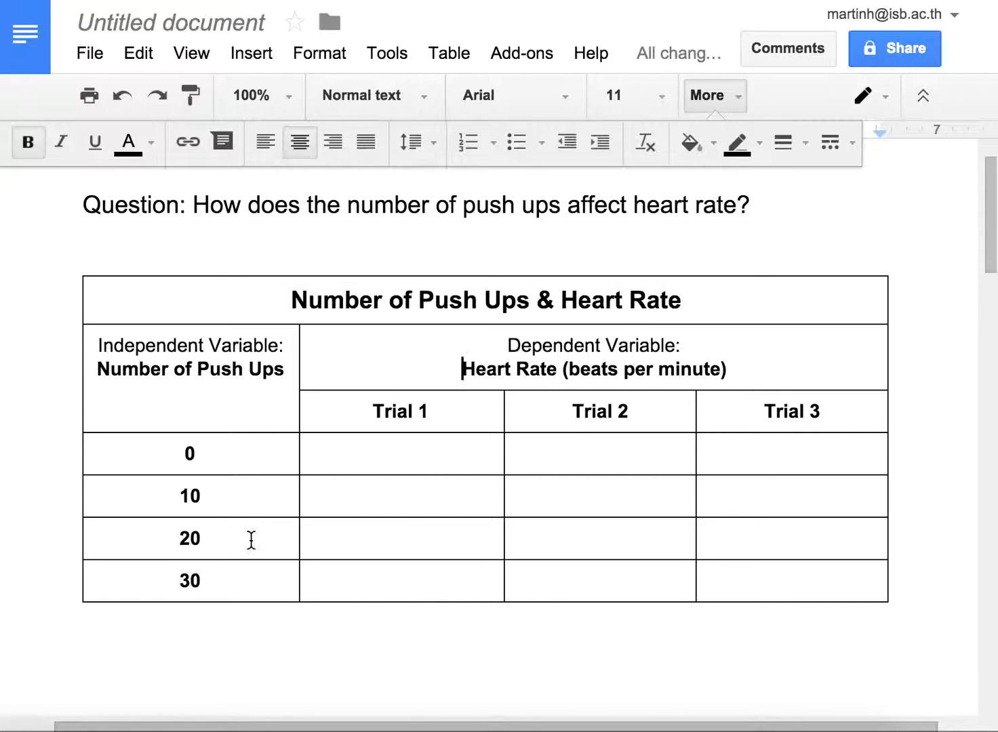
Step: Shade the title row, the variable heading cells and the Trial 1 to Trial 3 cells with the lightest gray background
left_click(148, 305)
left_click_drag(147, 304, 583, 337)
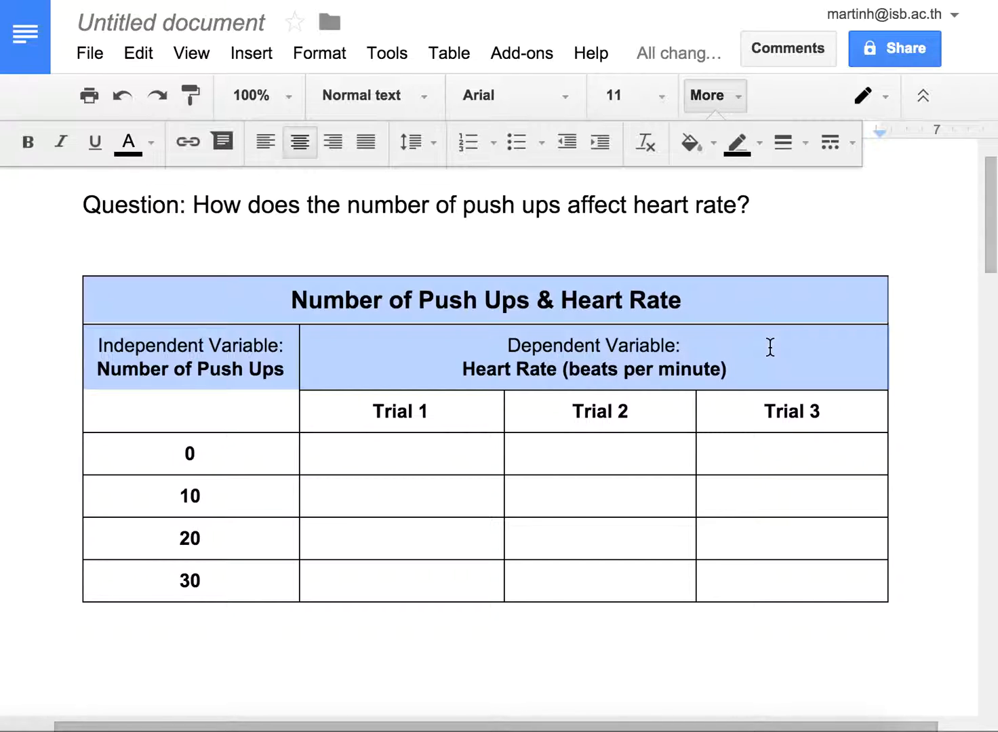
left_click(431, 354)
left_click_drag(233, 315, 764, 407)
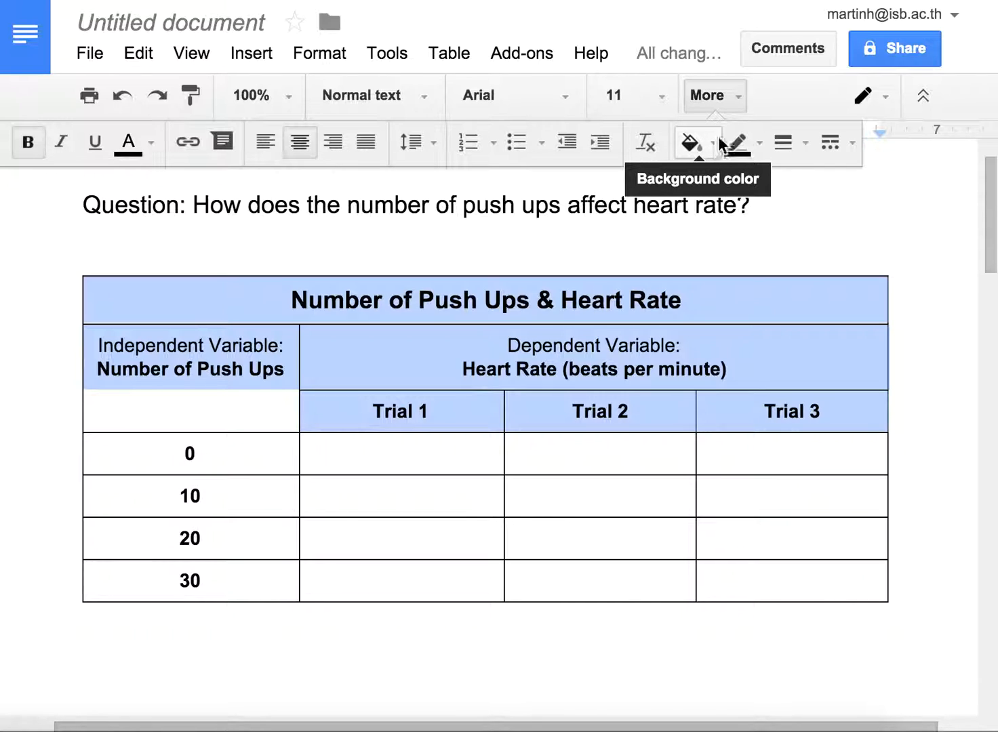
left_click(738, 93)
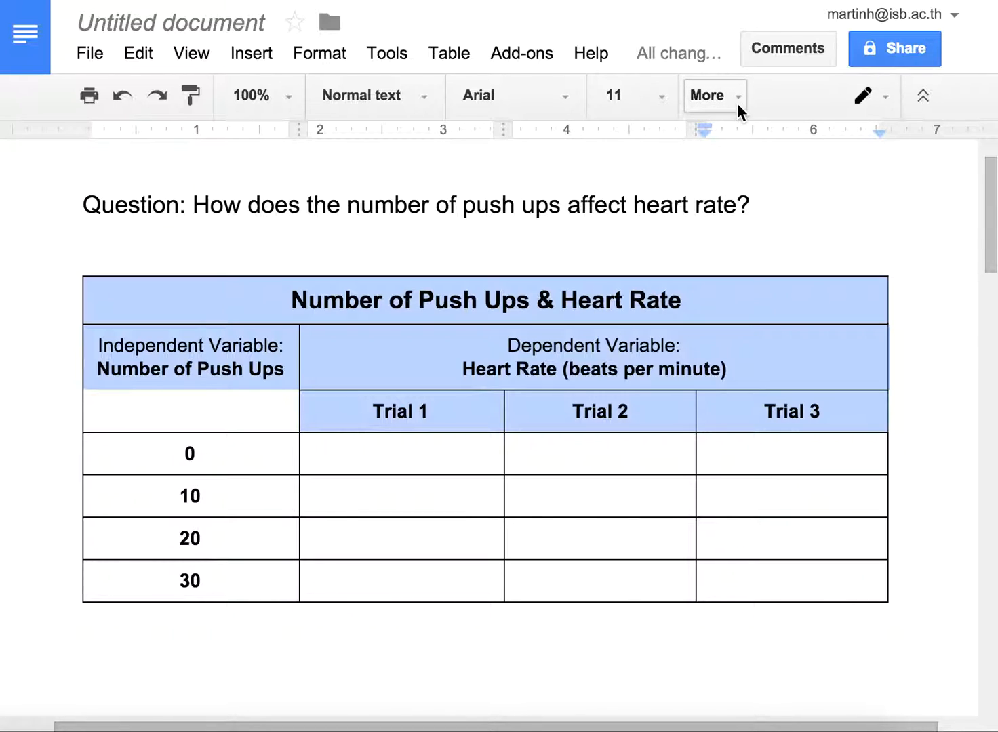
left_click(736, 104)
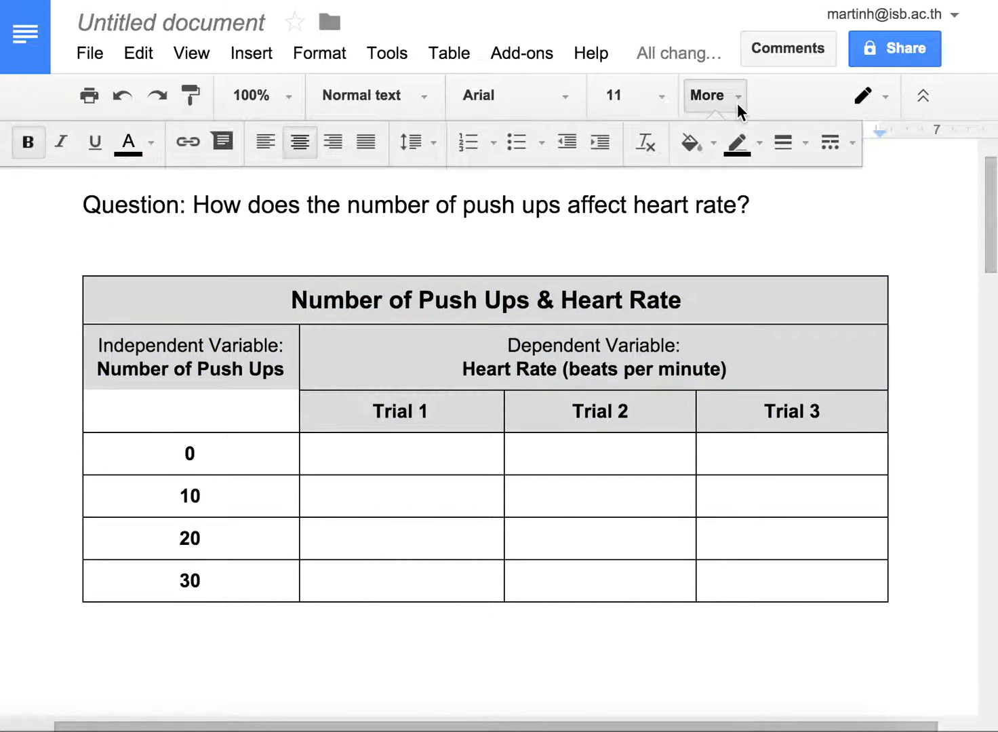
left_click(715, 143)
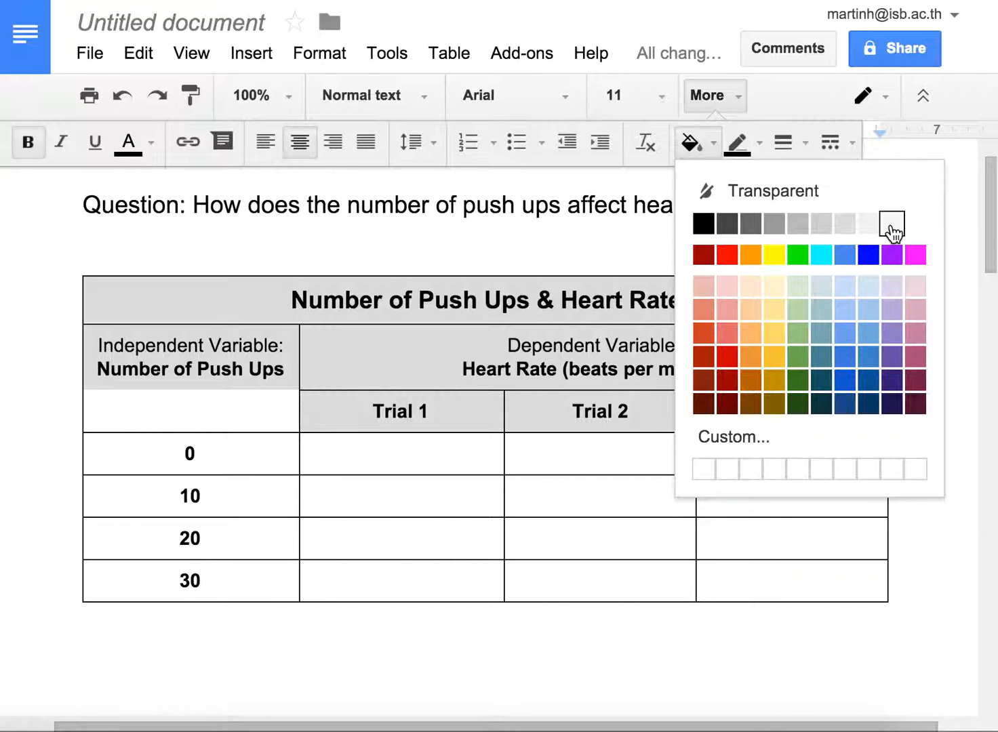
left_click(890, 225)
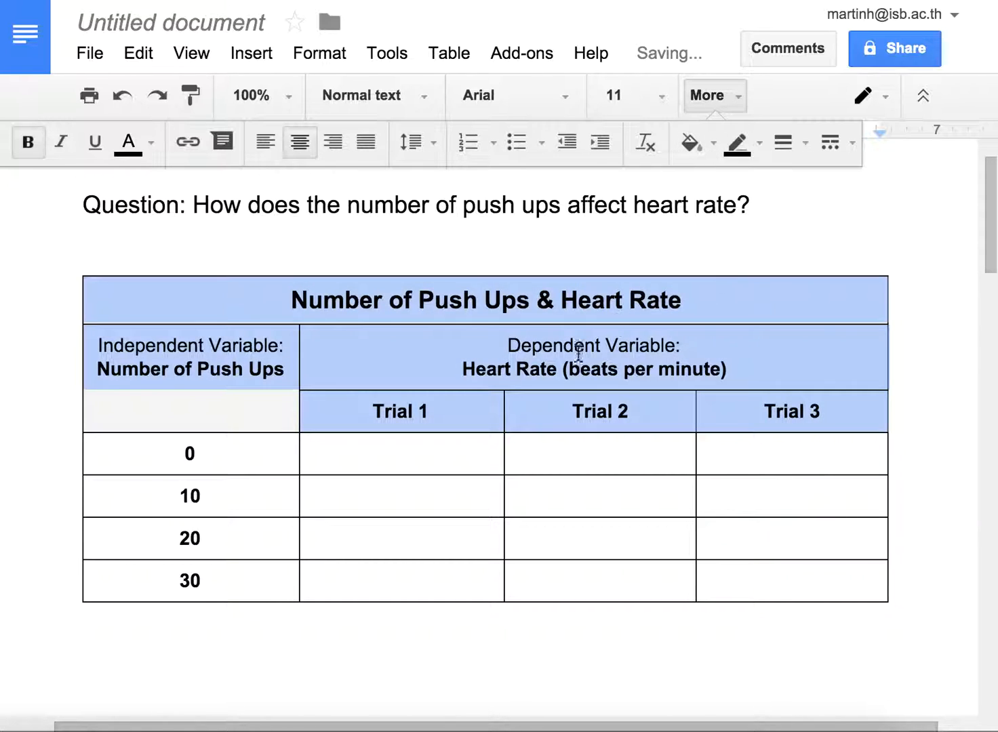
Step: Apply the lightest gray background to the push-up value cells 0, 10, 20 and 30 in the first column
left_click(254, 452)
left_click_drag(167, 461, 203, 582)
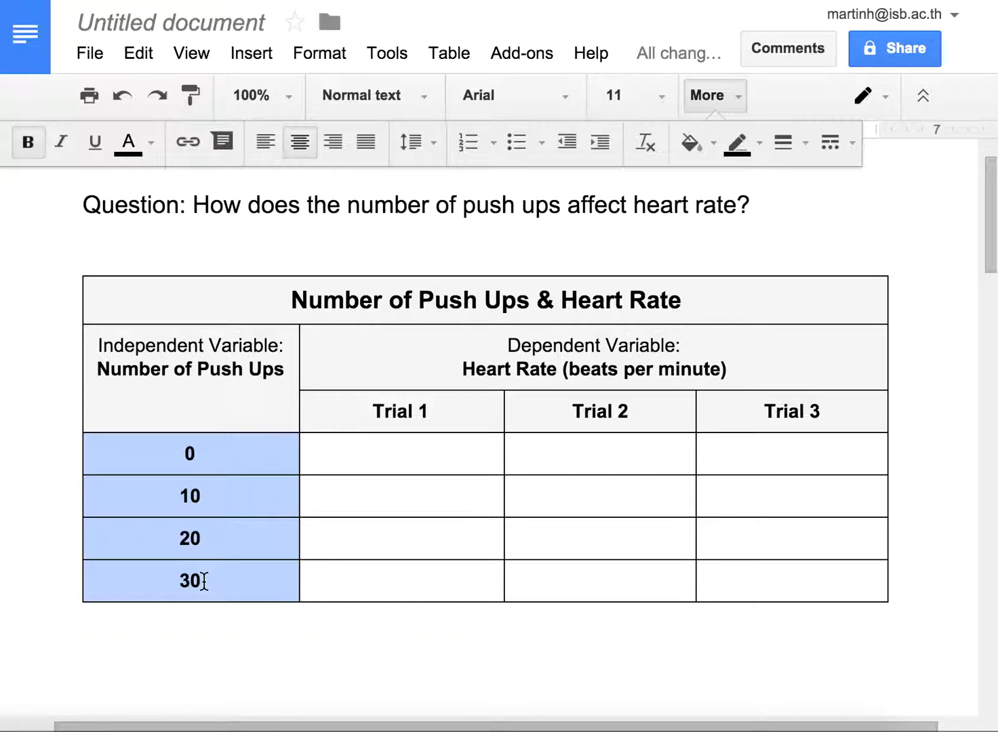
left_click(716, 150)
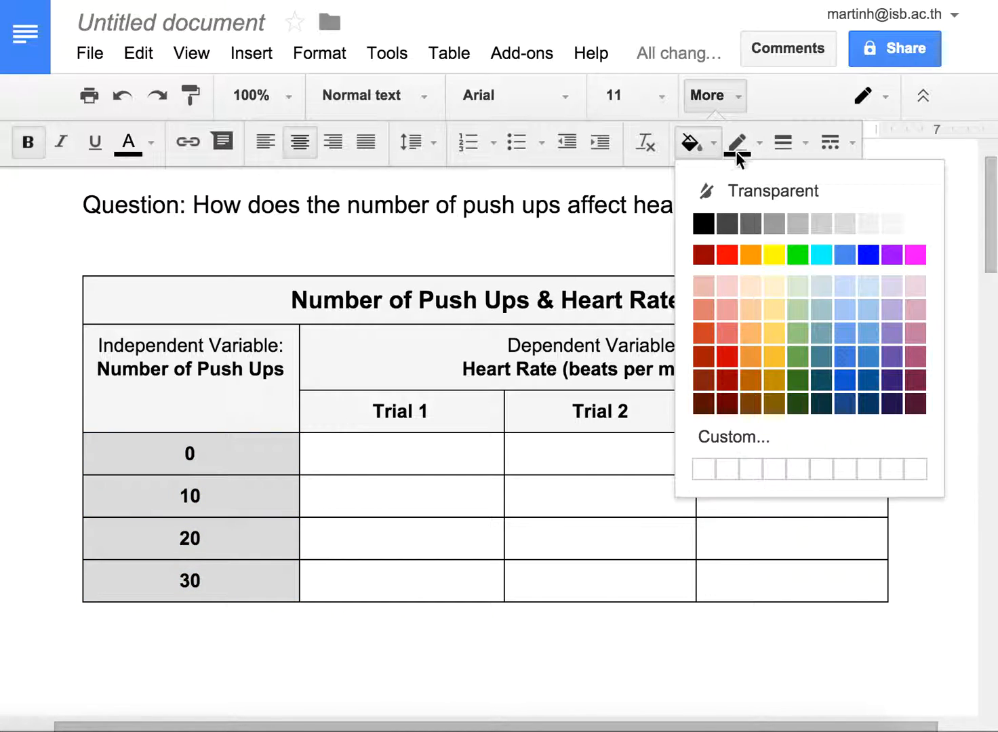
left_click(889, 228)
left_click(355, 465)
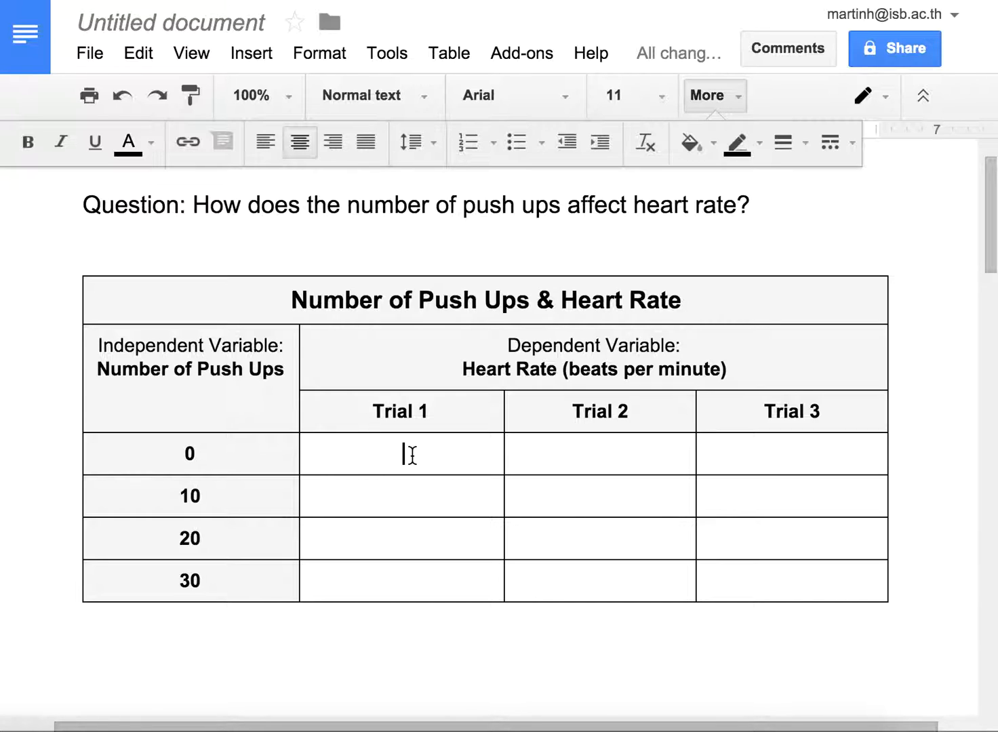
Step: Enter the heart rates 62, 68 and 60 for Trials 1 to 3 in the 0 push-ups row
left_click_drag(566, 369, 740, 371)
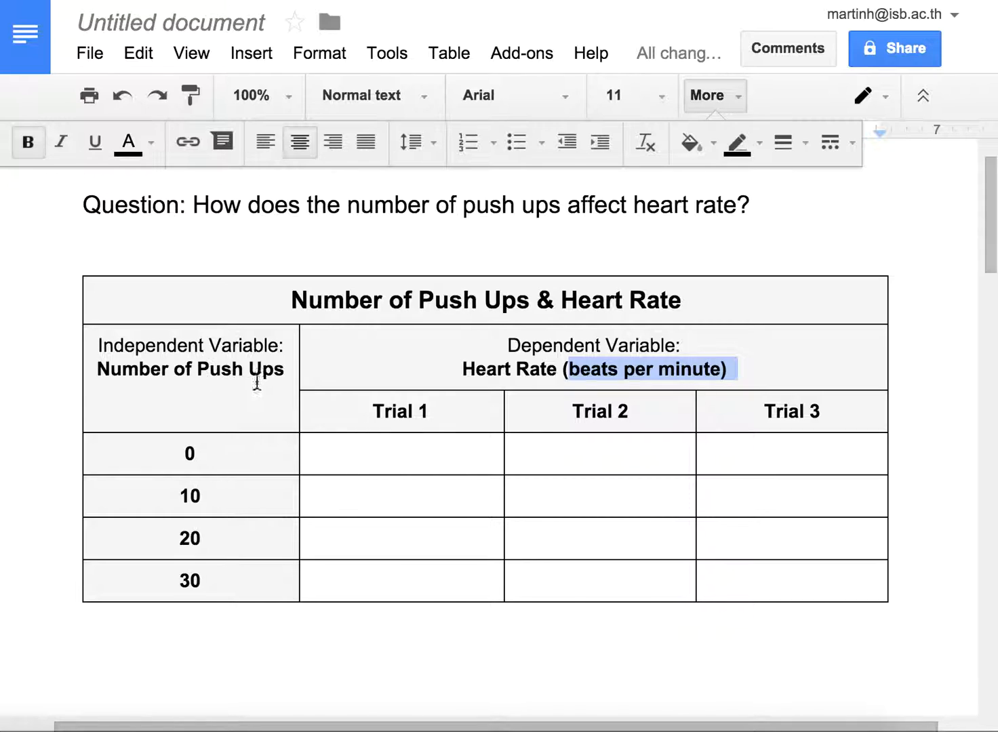
left_click(391, 455)
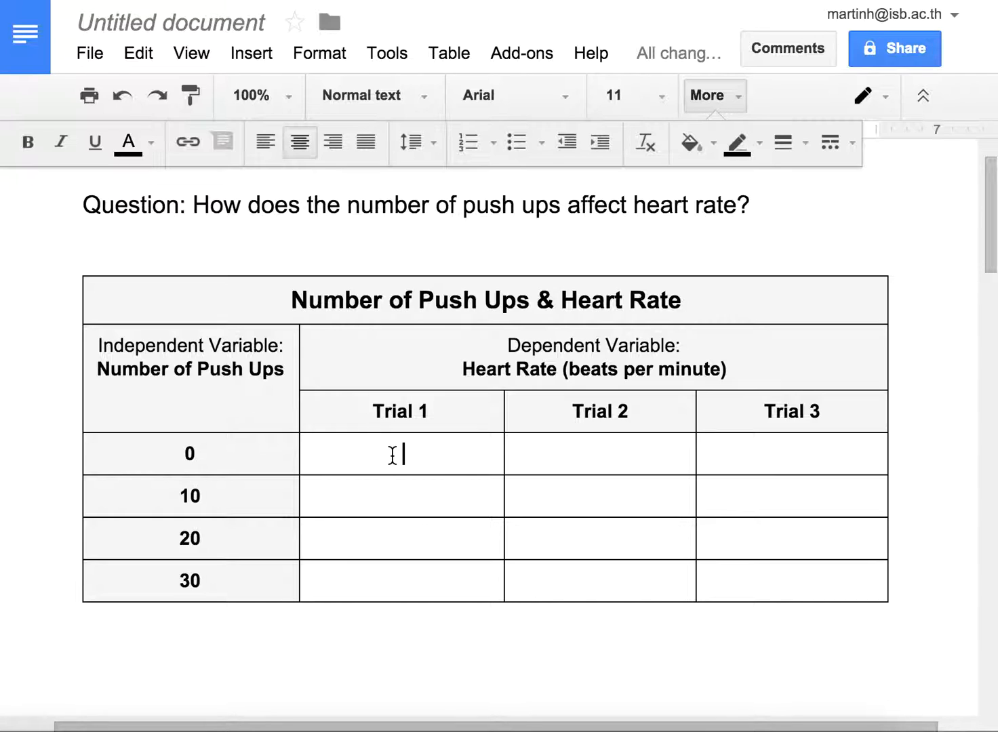
type("62")
key("Tab")
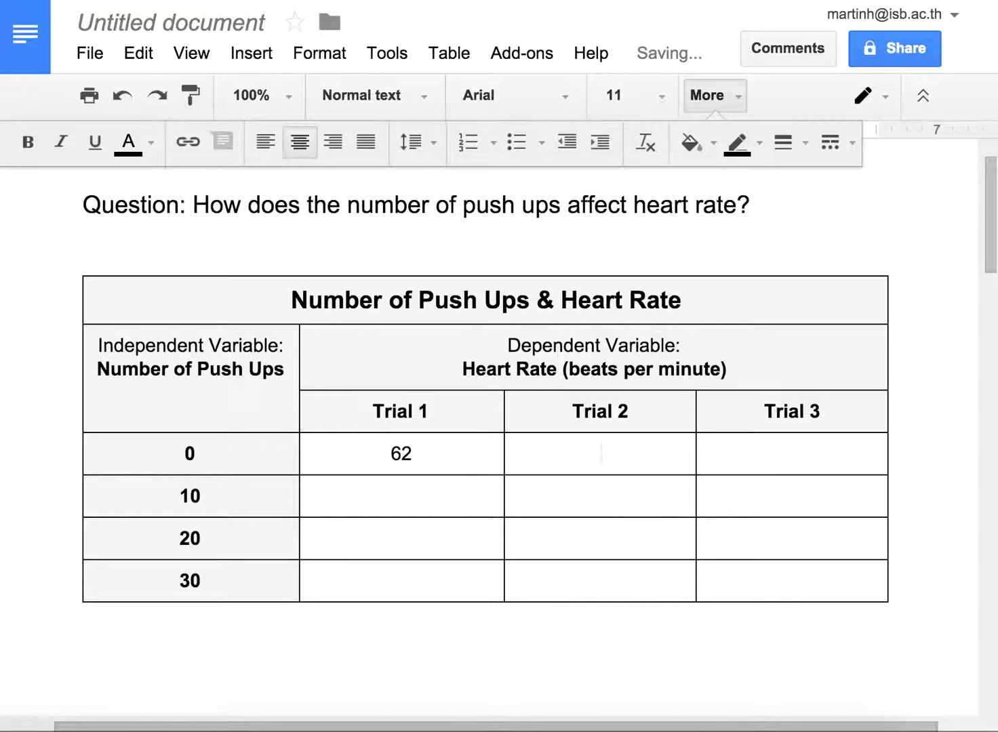
type("68")
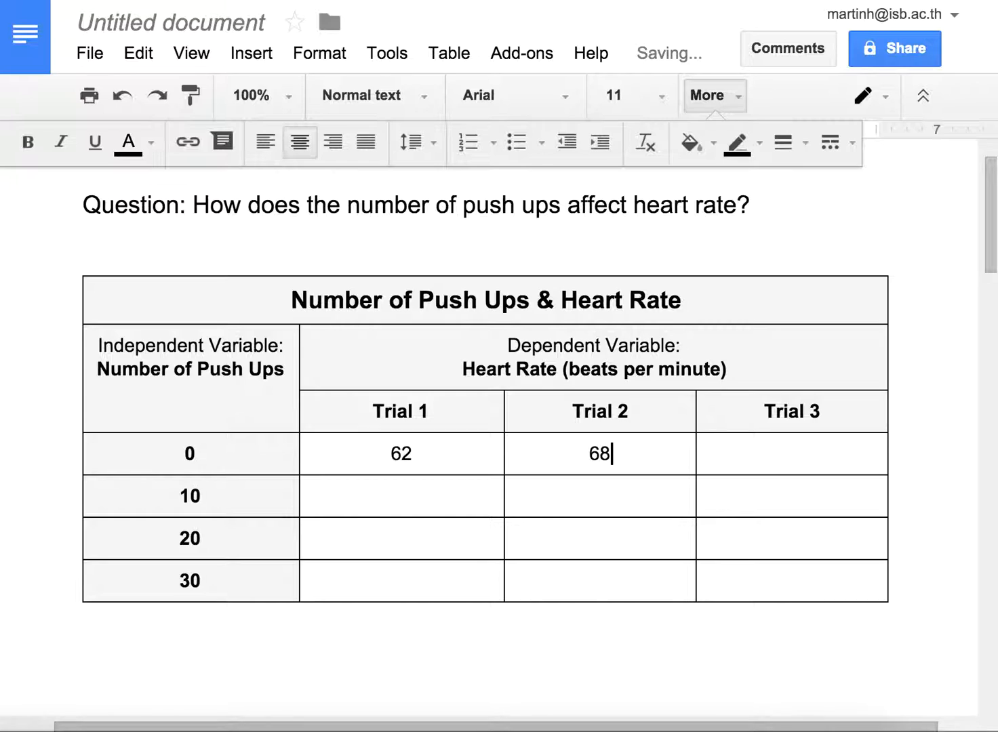
key("Tab")
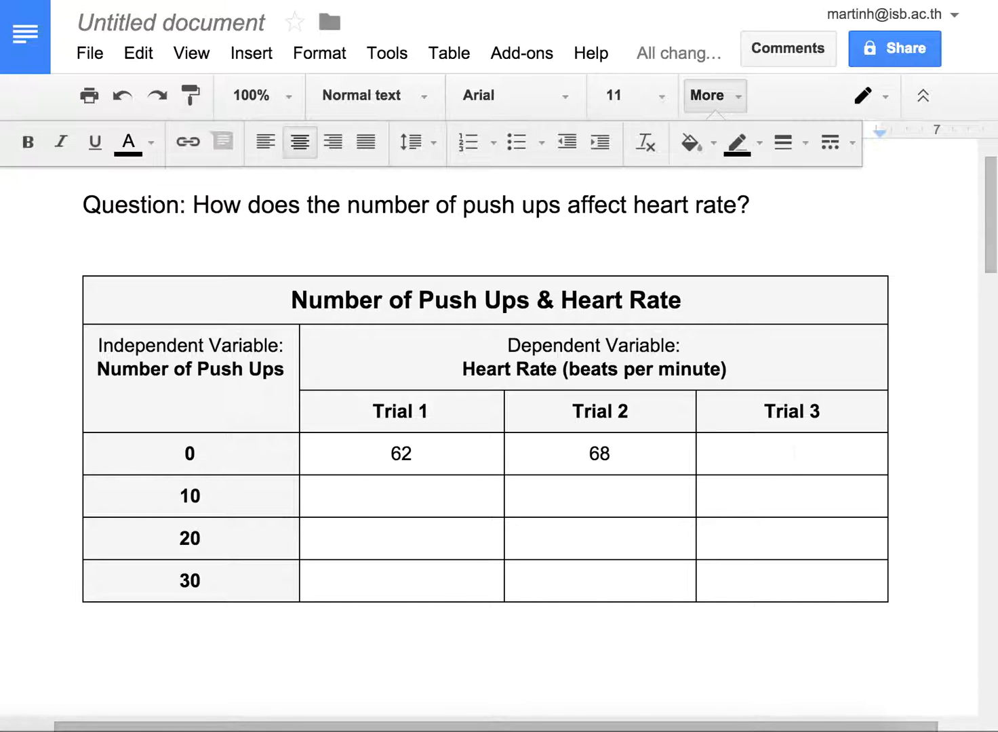
type("60")
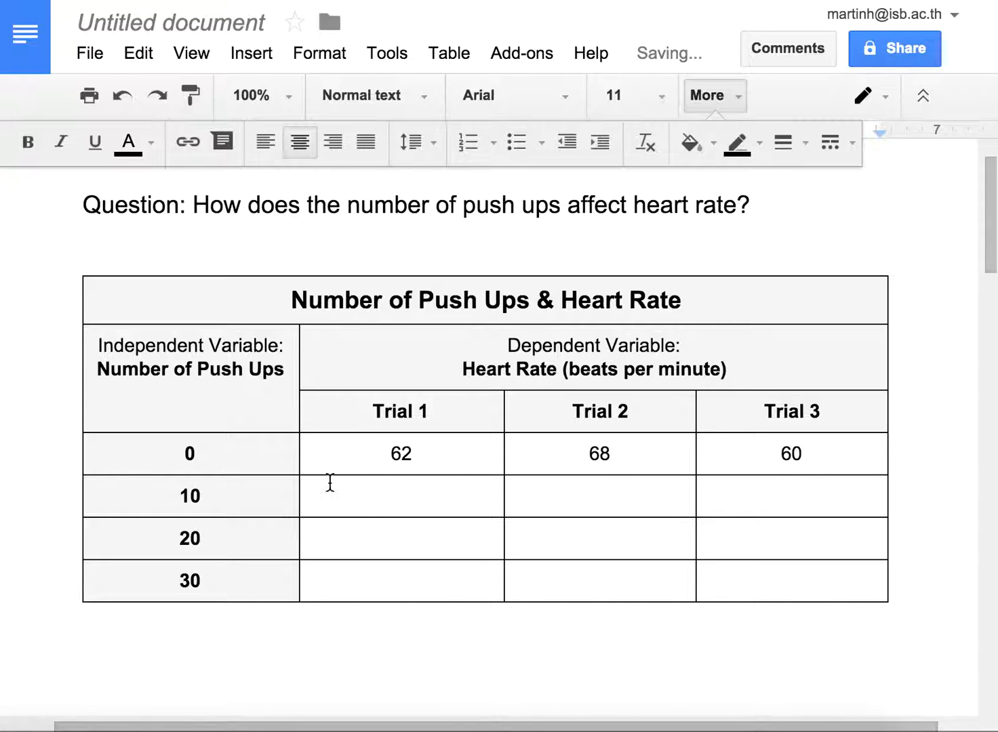
Step: Enter the heart rates 76, 82 and 74 for Trials 1 to 3 in the 10 push-ups row
left_click(383, 508)
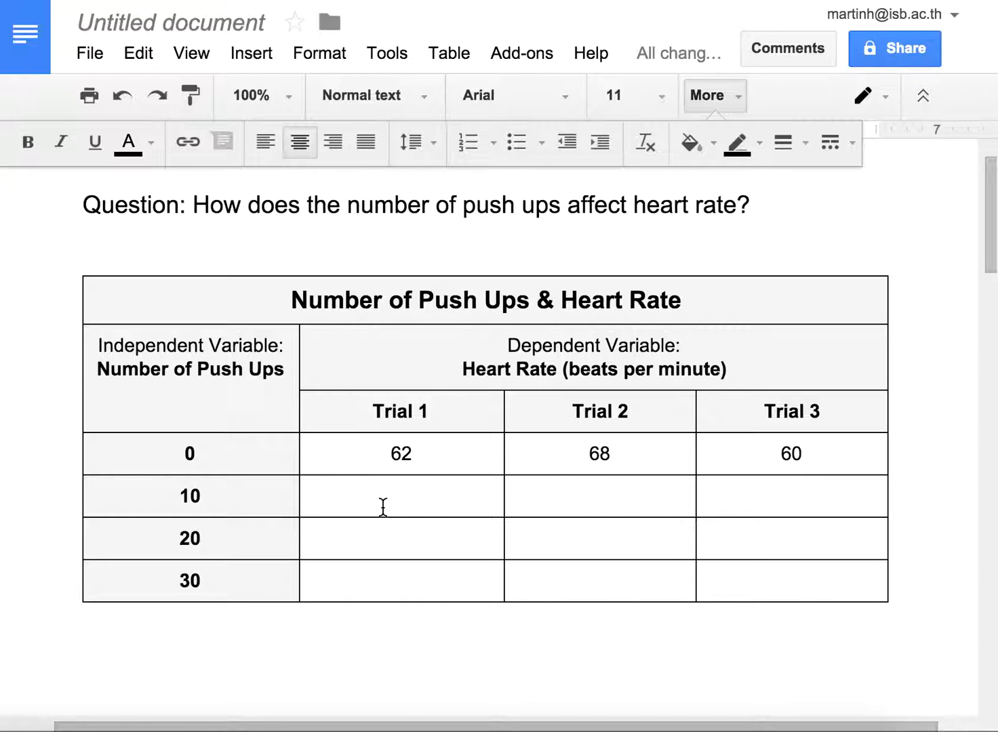
type("76")
key("Tab")
key("Tab")
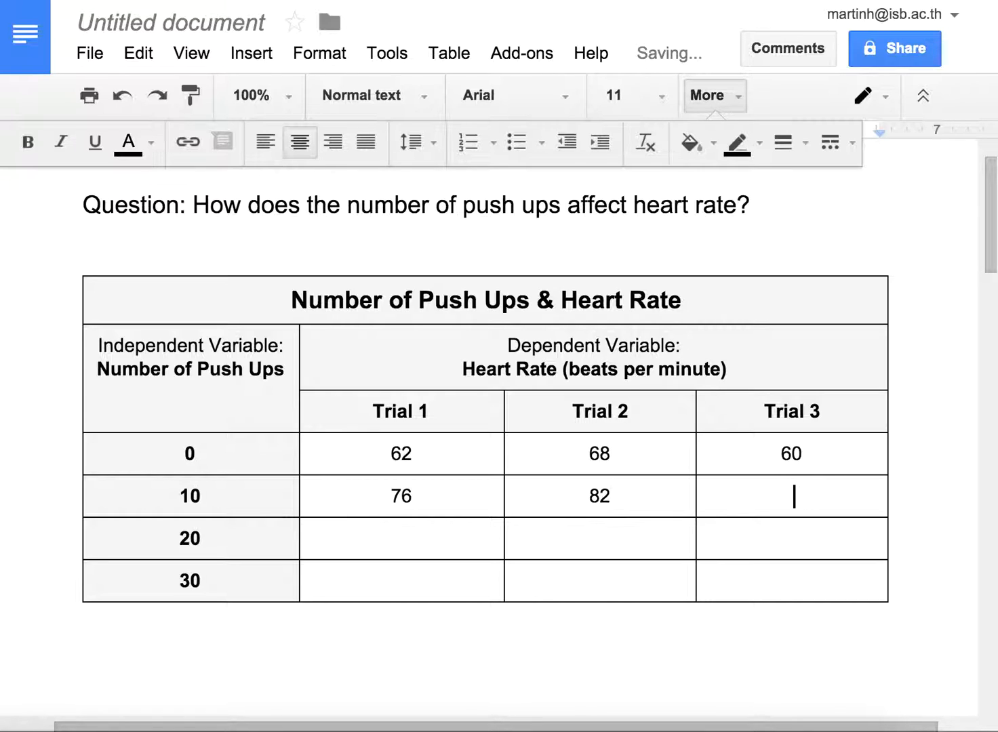
type("74")
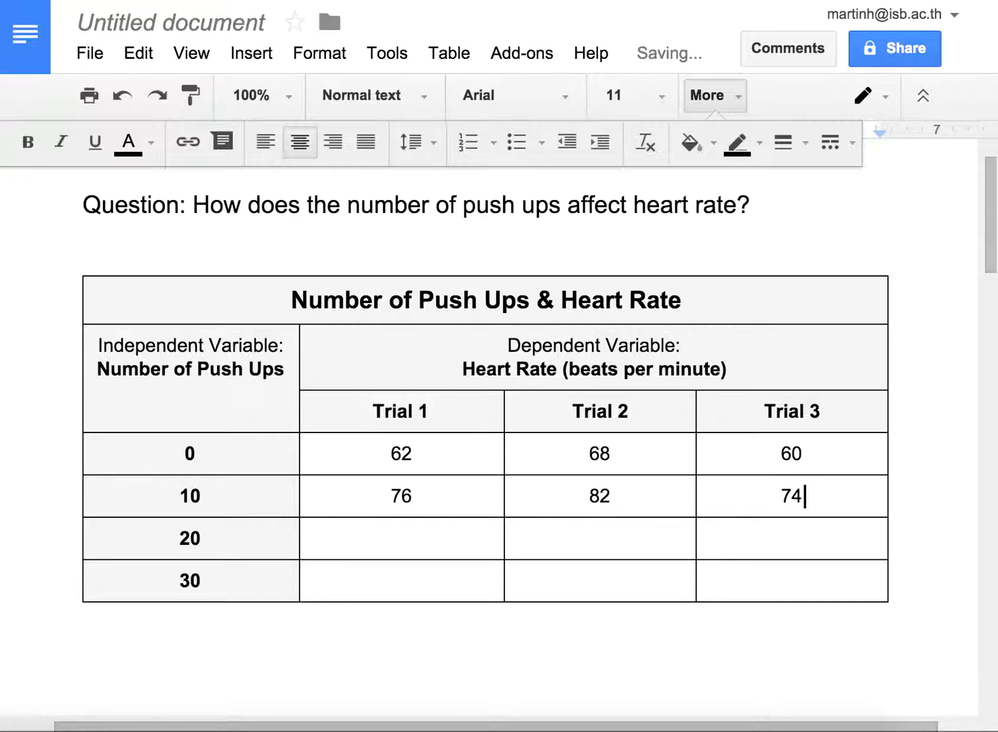
Step: Enter the heart rates 90, 94 and 88 for Trials 1 to 3 in the 20 push-ups row
key("Tab")
key("Tab")
type("90")
key("Tab")
type("94")
Step: Enter the heart rates 110, 106 and 112 for Trials 1 to 3 in the 30 push-ups row
key("Tab")
type("88")
key("Tab")
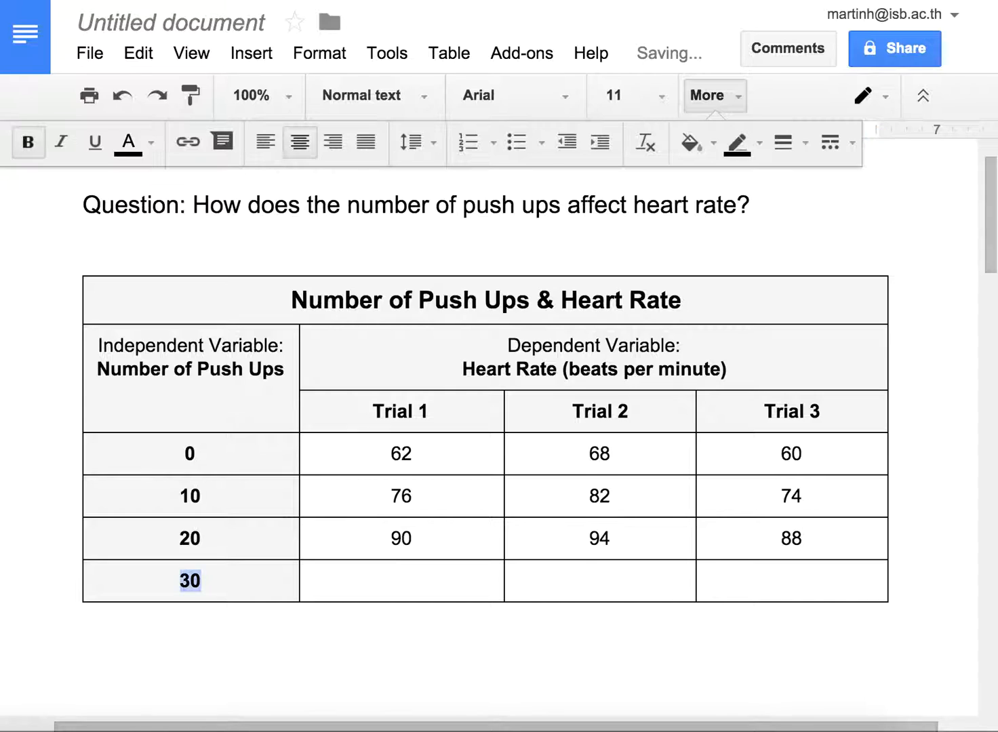
key("Tab")
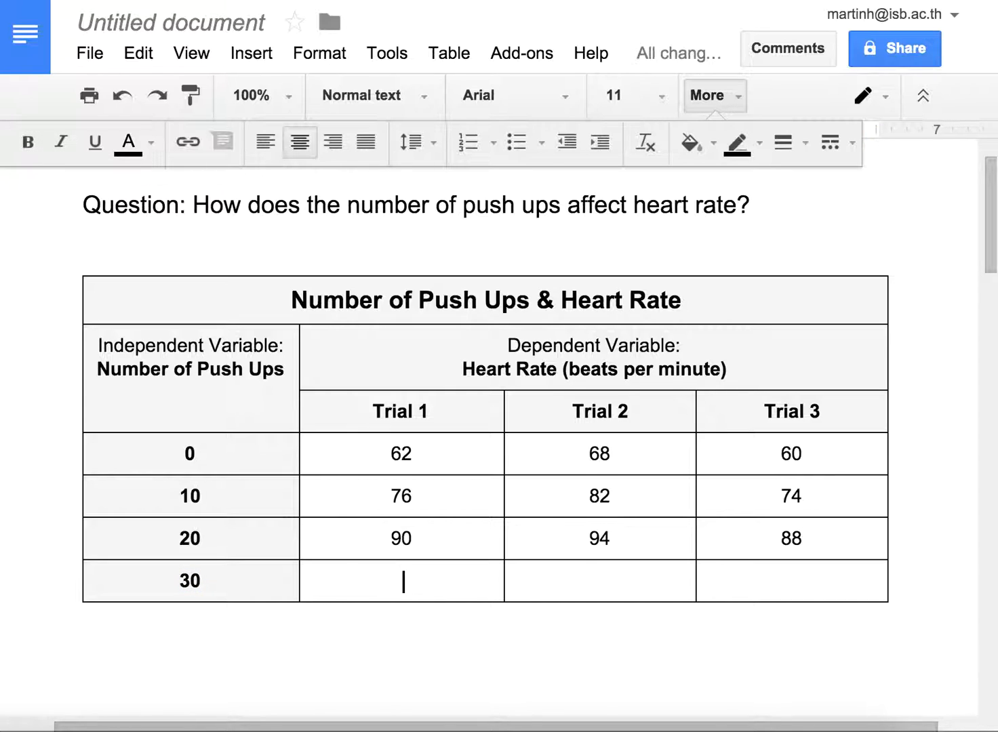
type("110")
key("Tab")
type("106")
key("Tab")
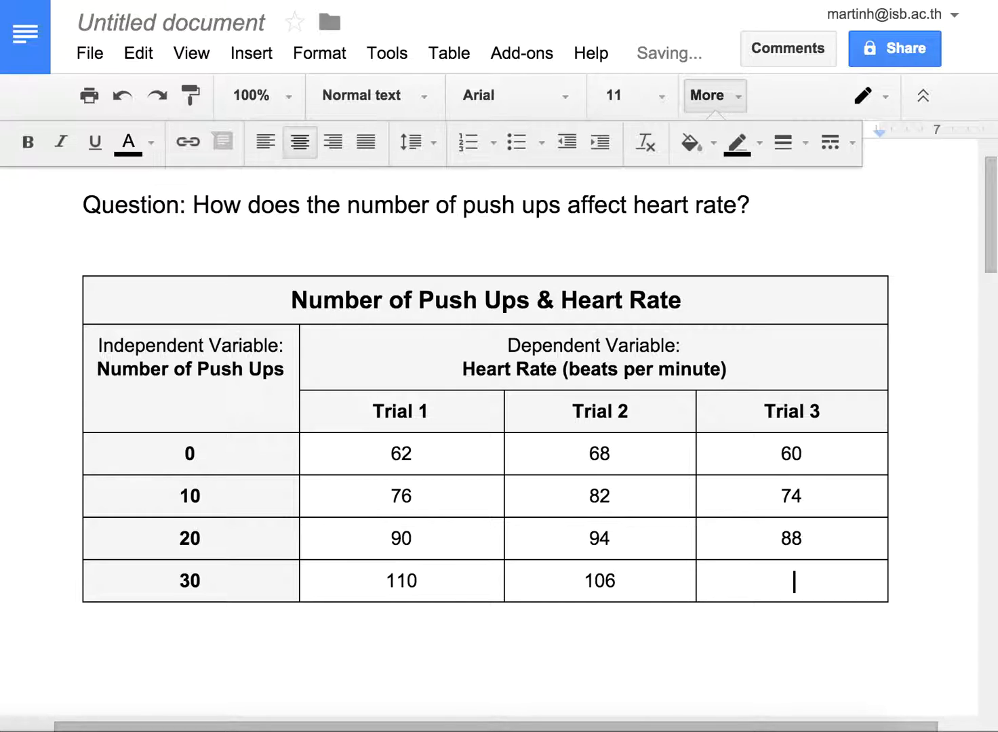
type("112")
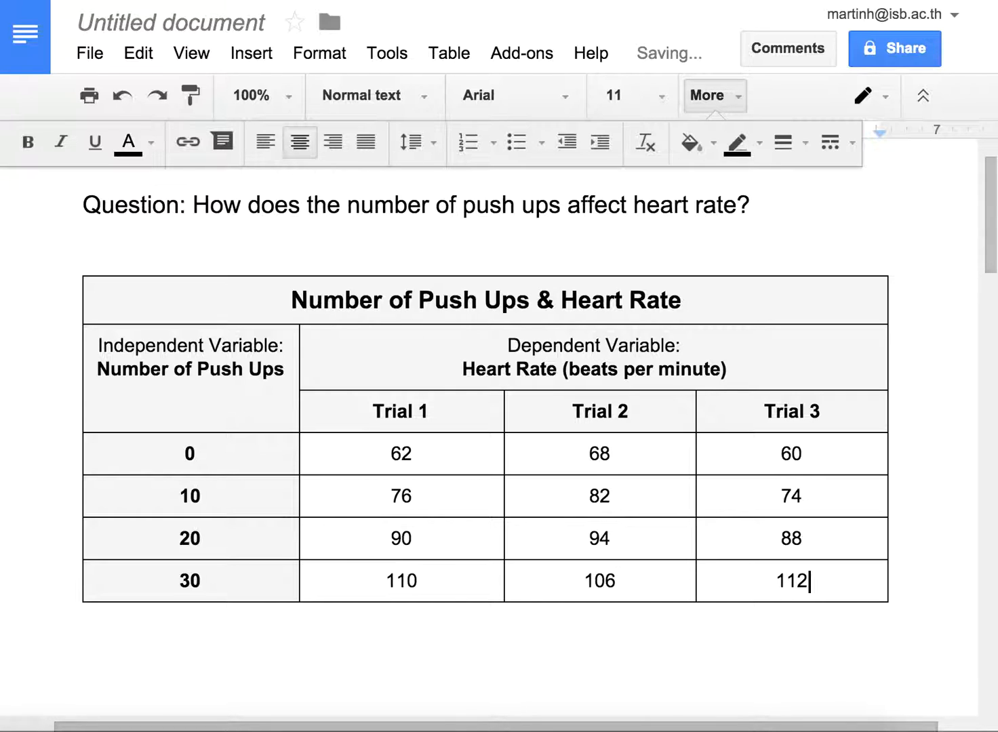
Step: Insert a new table column after Trial 3 and head it "Average" in the trial header row
left_click(252, 623)
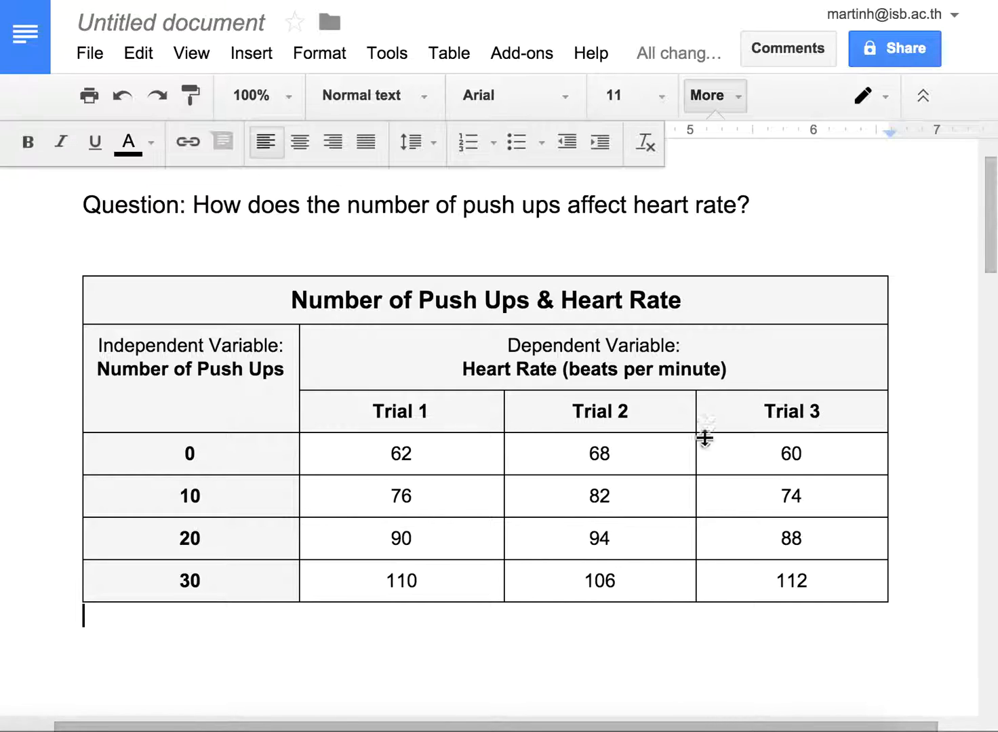
right_click(819, 410)
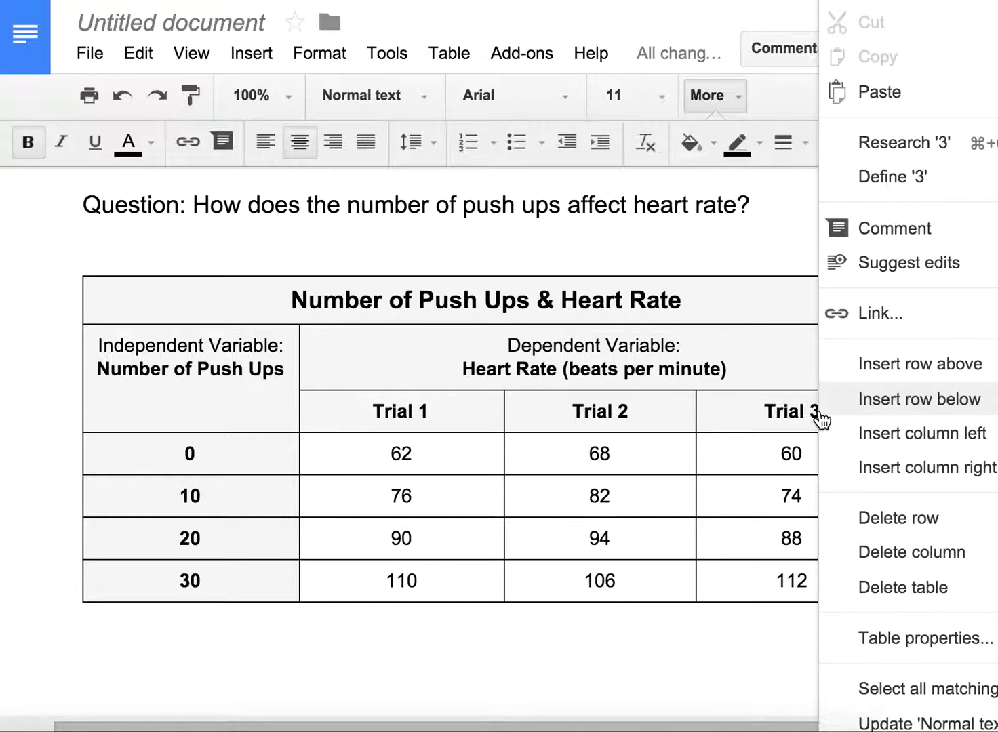
left_click(846, 467)
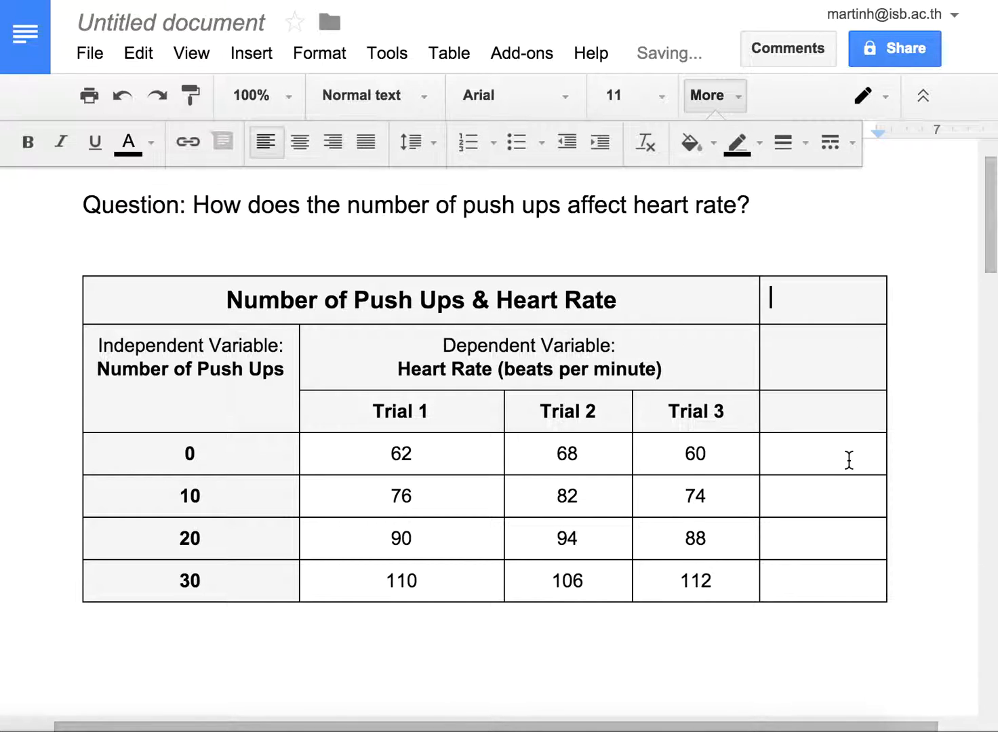
left_click(791, 407)
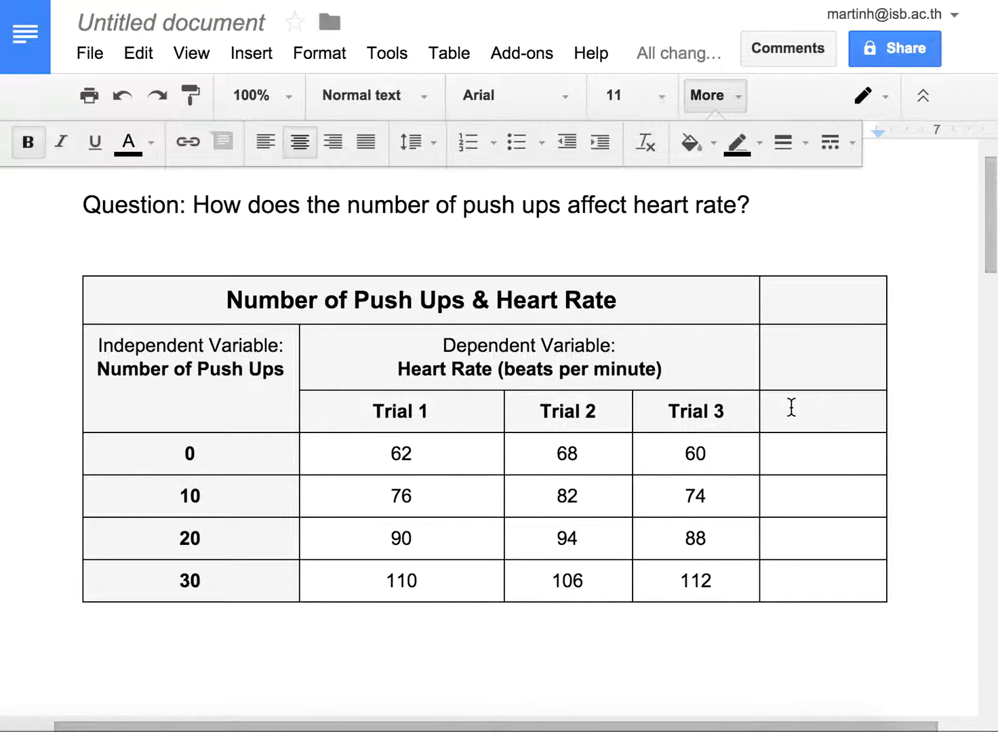
type("Average")
Step: Merge the Dependent Variable header cell with the empty cell above the Average heading
left_click(784, 366)
left_click_drag(782, 366, 721, 365)
right_click(723, 366)
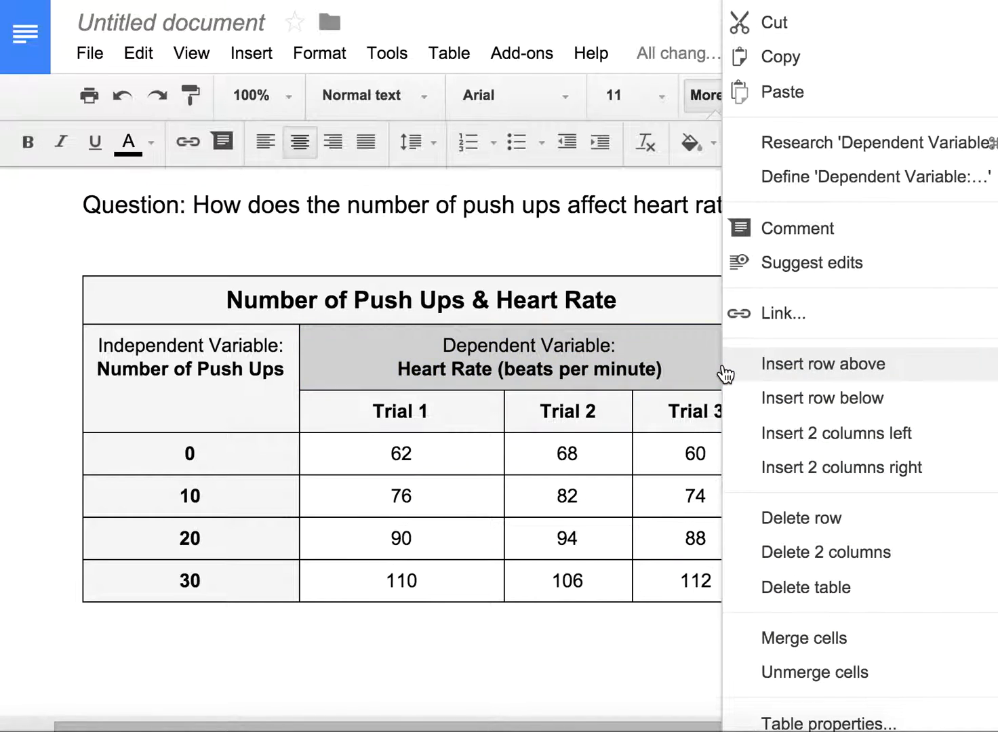
left_click(781, 638)
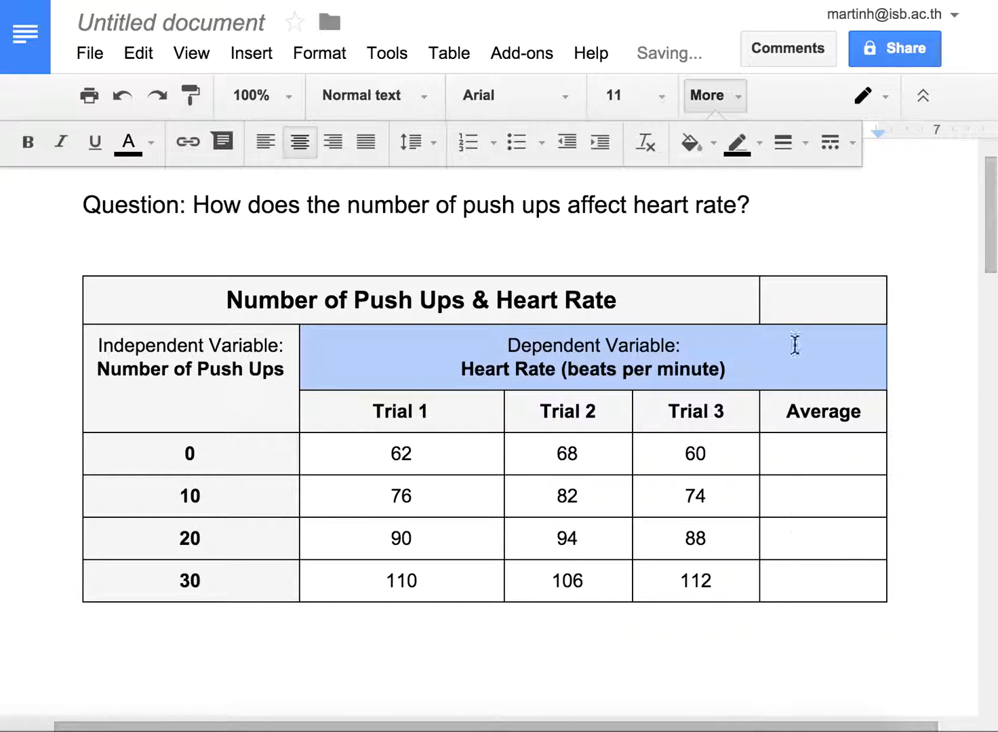
Step: Merge the "Number of Push Ups & Heart Rate" title cell with the empty cell beside it to span the full table width
left_click_drag(790, 305, 734, 301)
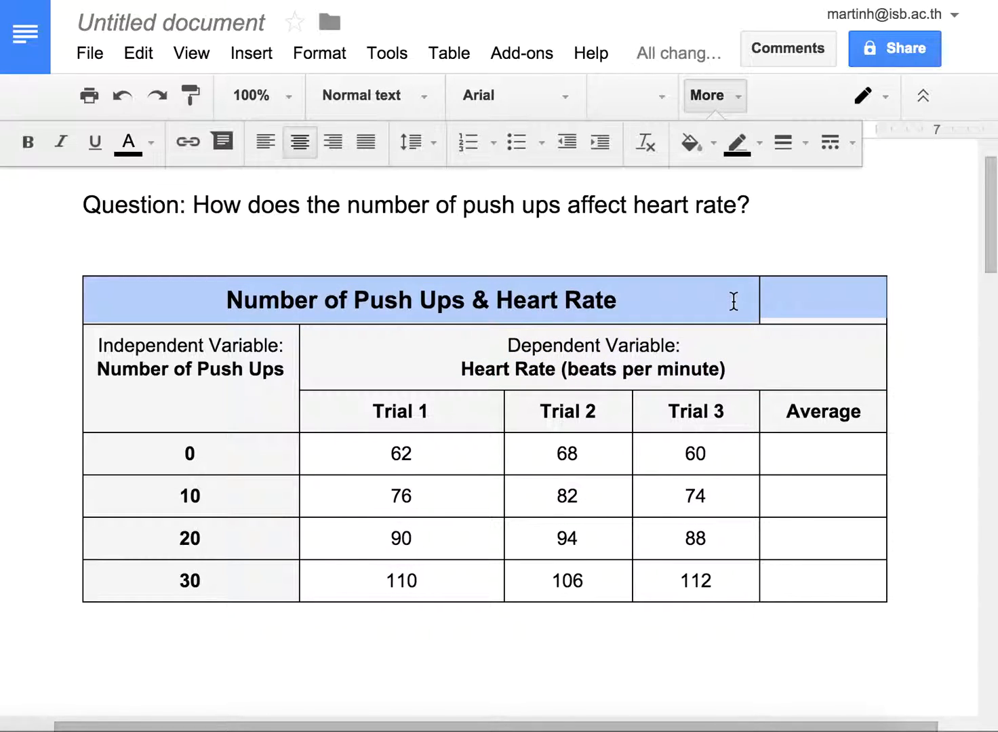
right_click(733, 301)
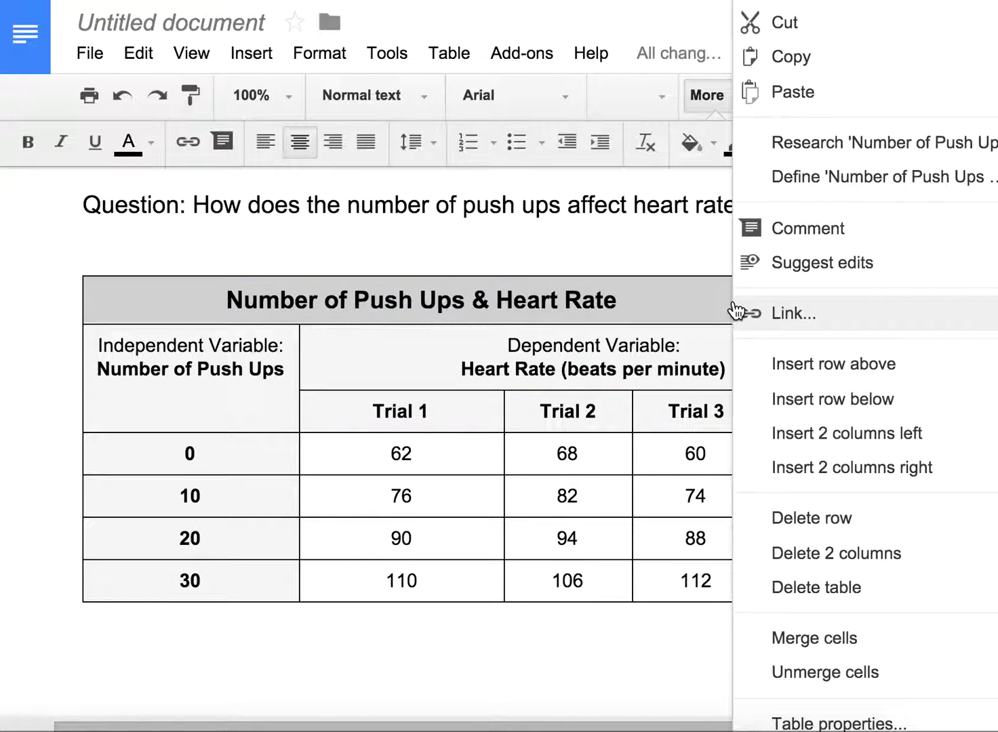
left_click(778, 639)
left_click(812, 467)
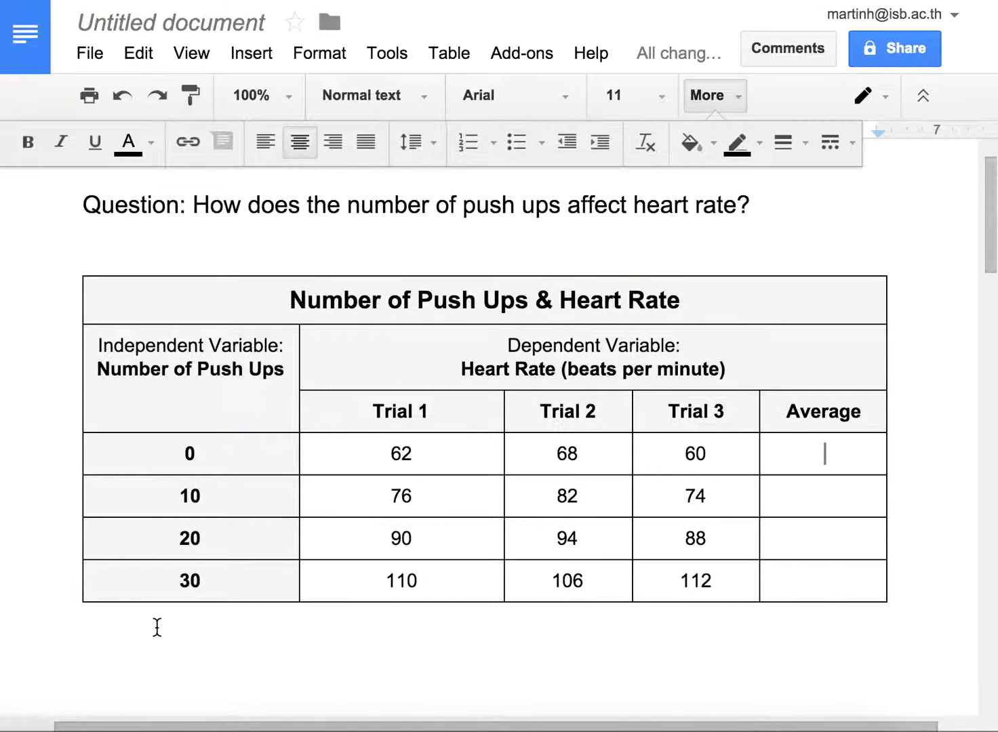
Step: Add the line "Calculating the Average" below the table, leaving one blank line above it
left_click(125, 627)
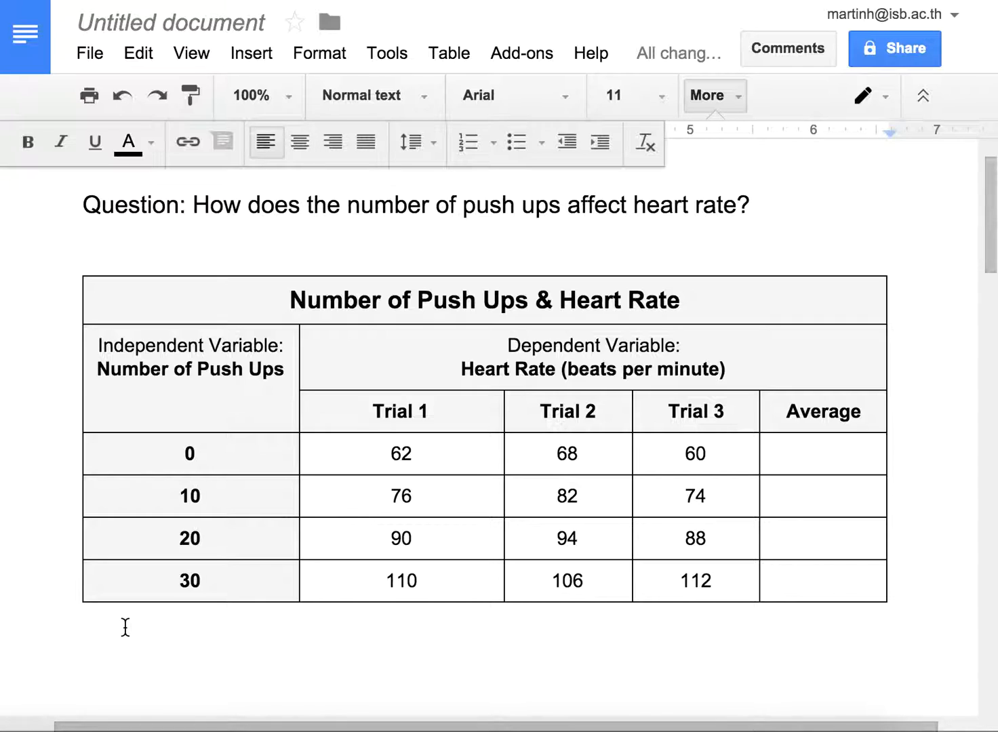
key("Return")
type("Calculat")
key("BackSpace")
key("BackSpace")
type("lating the Average")
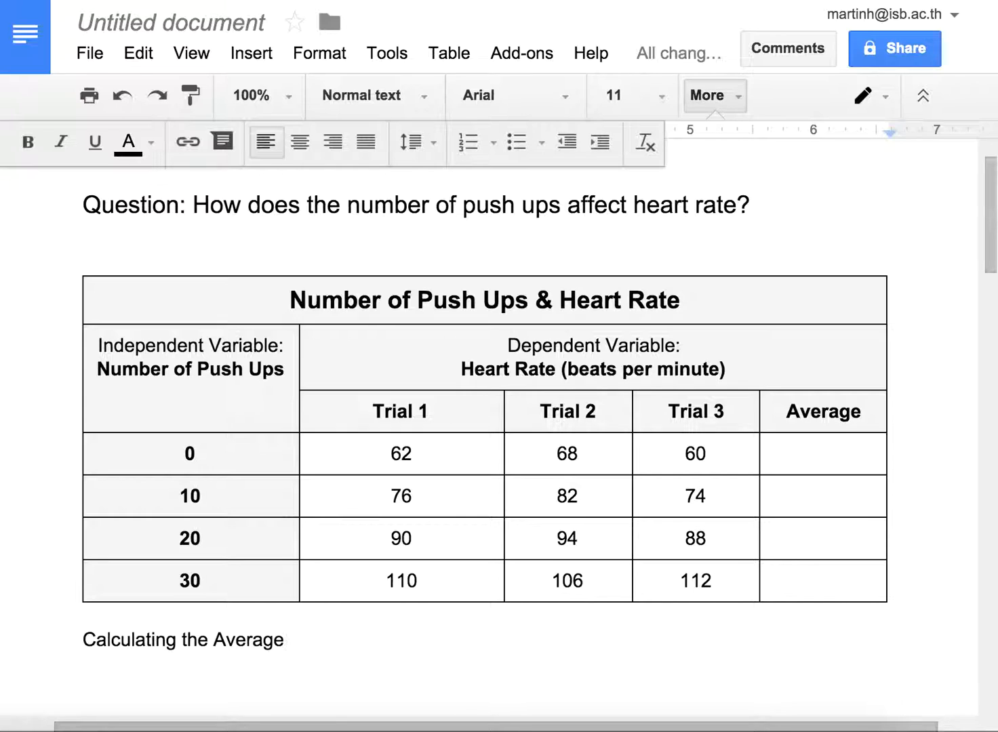
Step: Write the formula "(Trial 1 + Trial 2 + Trial 3) / 3 = Average" on a new line under "Calculating the Average"
key("Return")
type("(Trial 1")
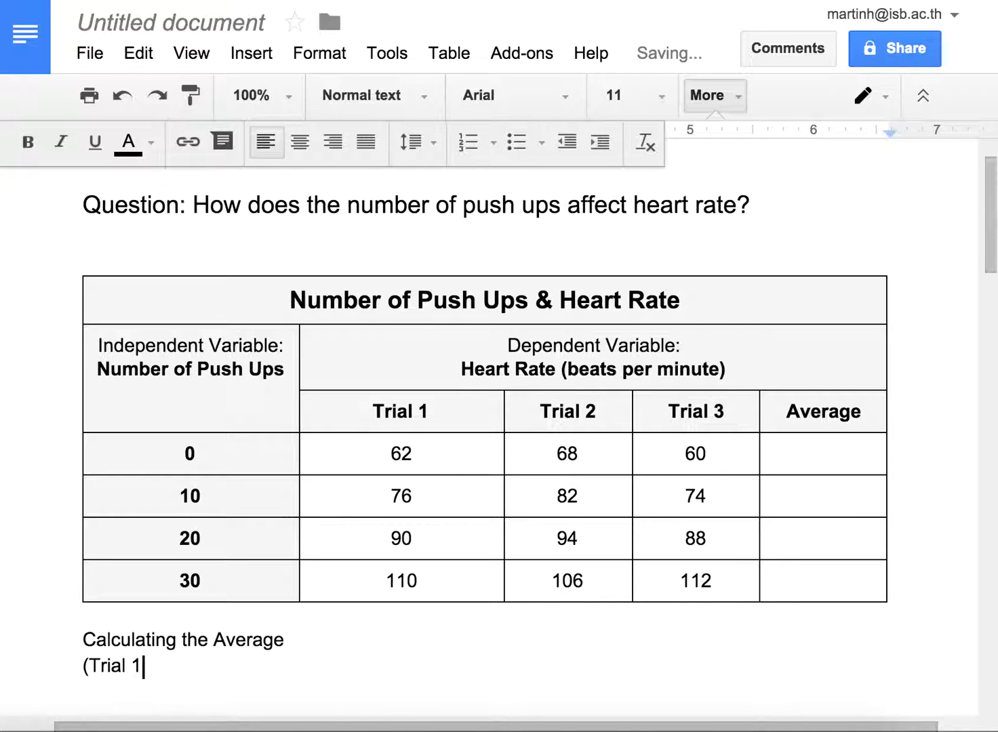
type(" + Trial 2 + Trial 2")
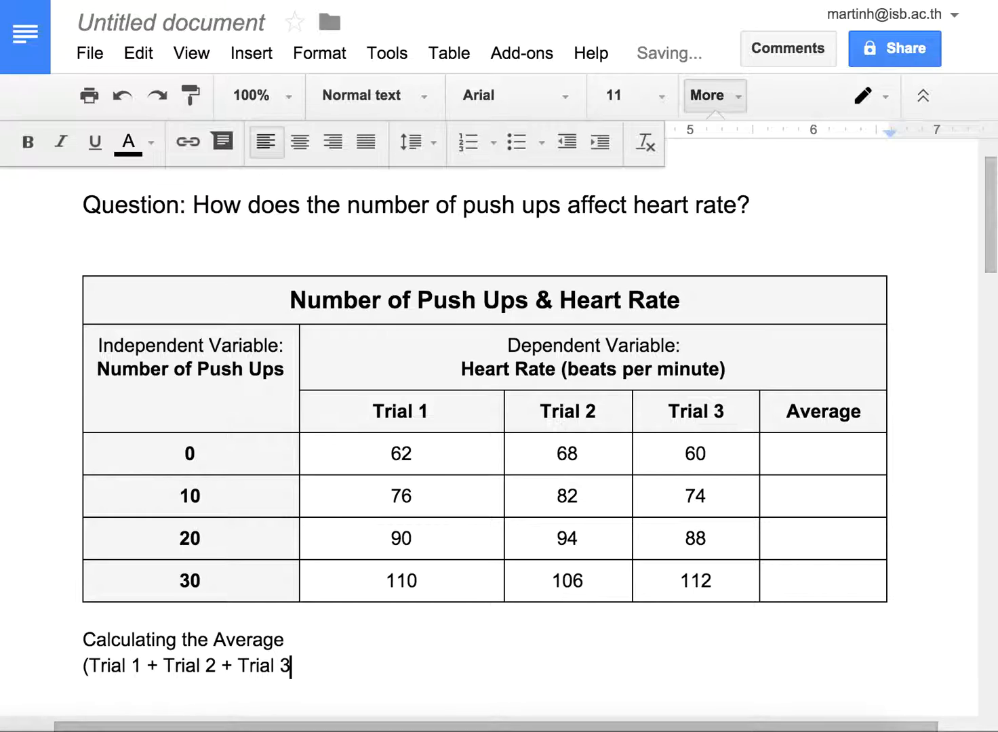
type(") / 3 = Average")
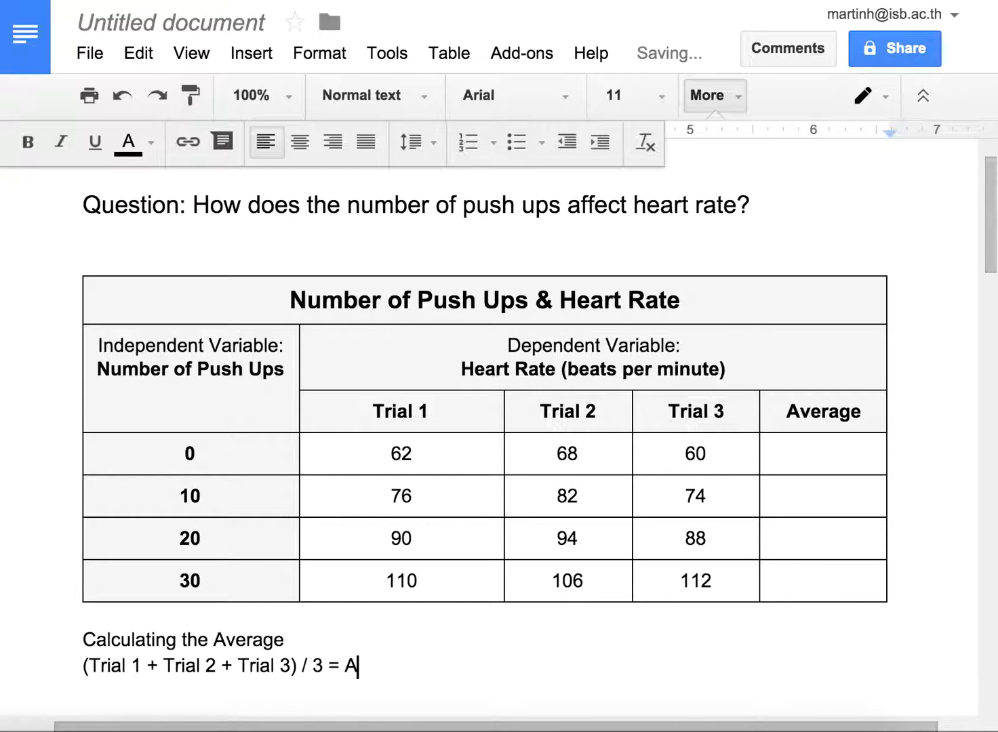